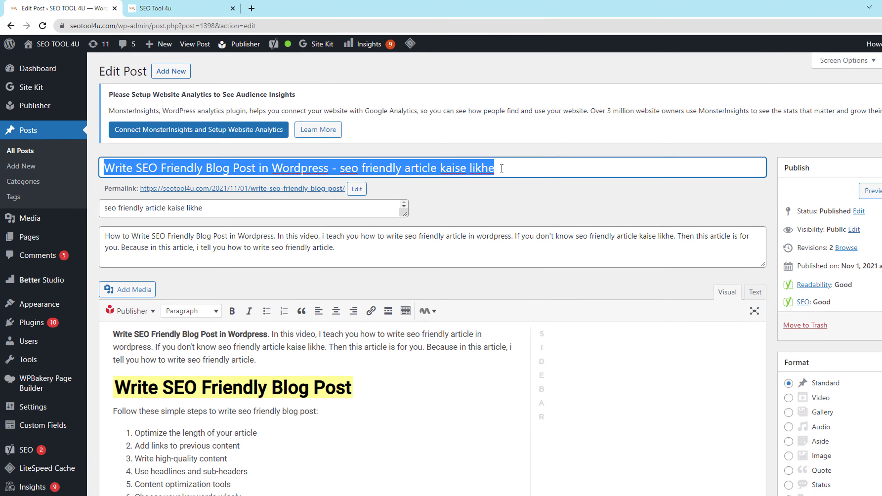
- Examine the keyphrase "Write SEO Friendly Blog Post" in the post title, the opening paragraph and the main heading
{"action": "left_click", "coordinate": [488, 159]}
{"action": "left_click_drag", "start_coordinate": [572, 186], "coordinate": [281, 187]}
{"action": "left_click", "coordinate": [116, 188]}
{"action": "scroll", "coordinate": [243, 228], "scroll_direction": "down", "scroll_amount": 1}
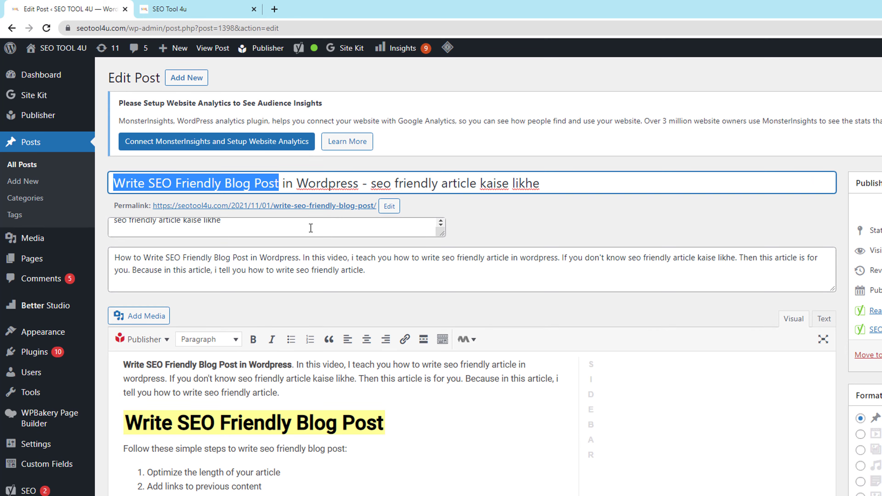
{"action": "left_click_drag", "start_coordinate": [125, 364], "coordinate": [240, 365]}
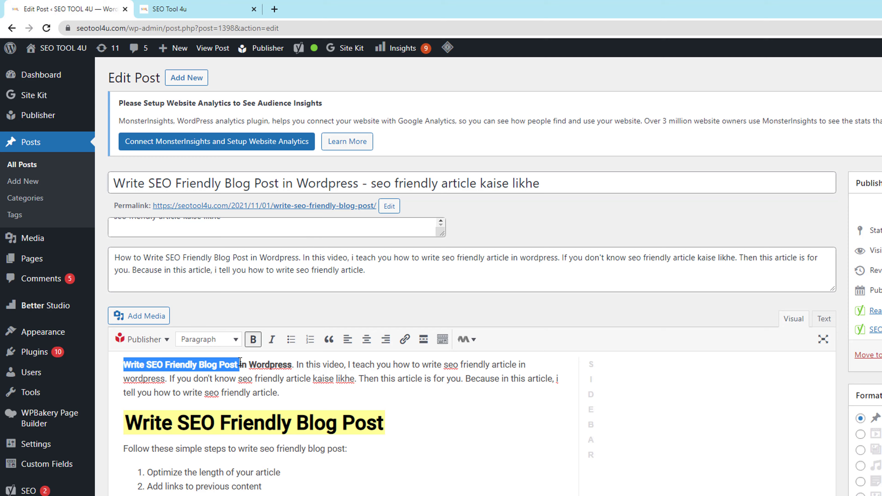
{"action": "scroll", "coordinate": [392, 318], "scroll_direction": "down", "scroll_amount": 3}
{"action": "left_click_drag", "start_coordinate": [392, 318], "coordinate": [130, 322]}
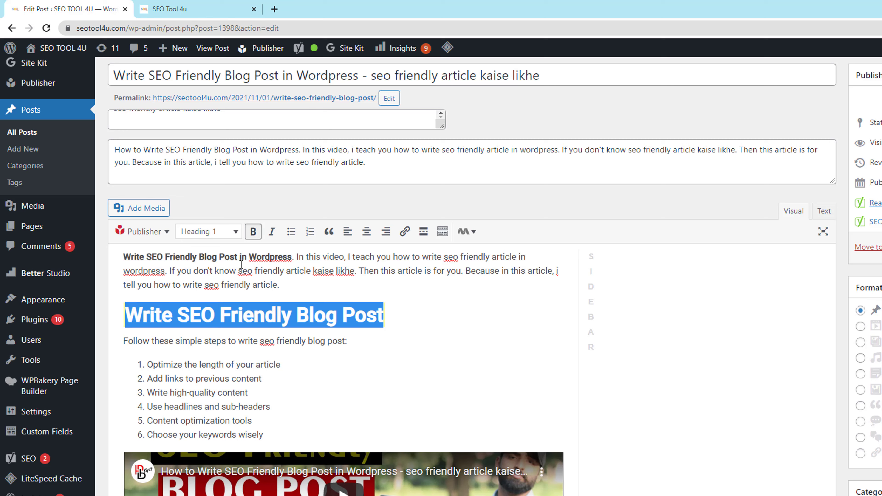
{"action": "left_click_drag", "start_coordinate": [234, 257], "coordinate": [146, 258]}
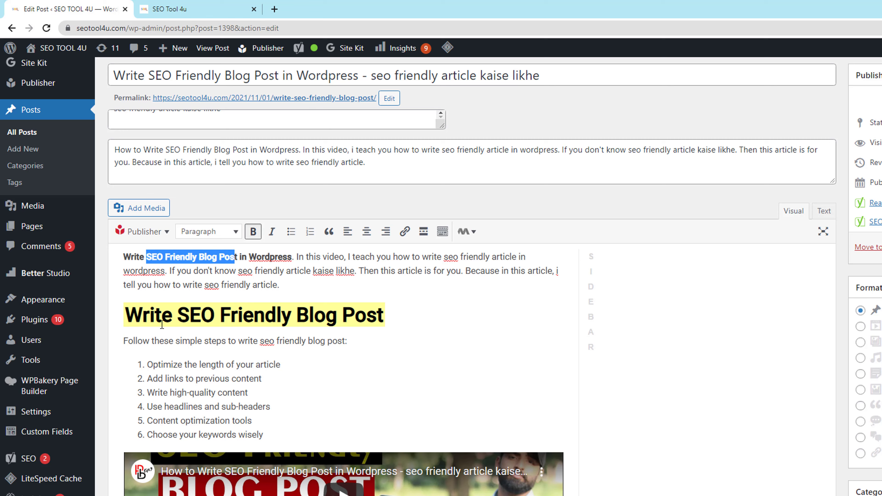
{"action": "left_click", "coordinate": [121, 319]}
{"action": "left_click_drag", "start_coordinate": [129, 317], "coordinate": [385, 318]}
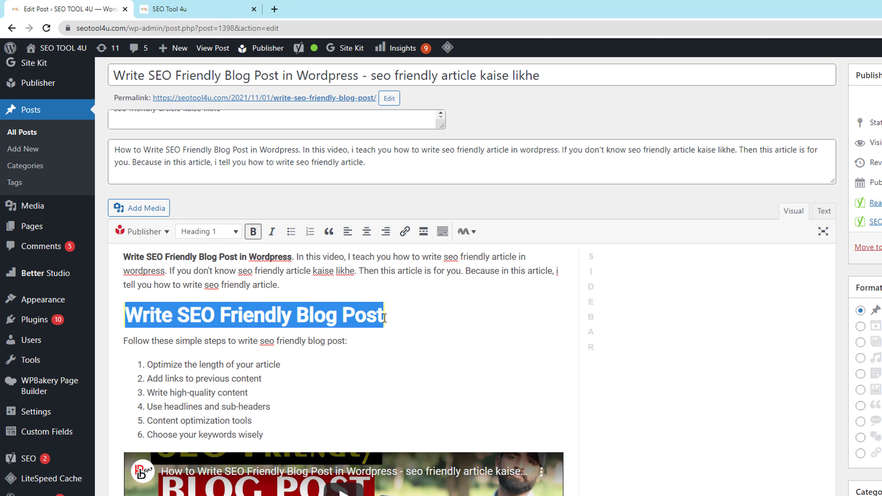
{"action": "left_click", "coordinate": [384, 318]}
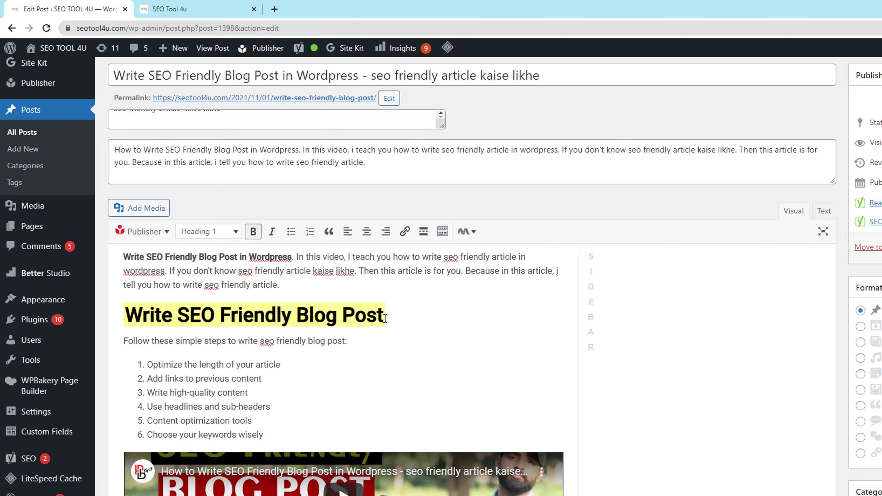
- Review the article body from the numbered sections to the closing list of points covered in the video
{"action": "scroll", "coordinate": [388, 324], "scroll_direction": "down", "scroll_amount": 2}
{"action": "scroll", "coordinate": [310, 325], "scroll_direction": "down", "scroll_amount": 6}
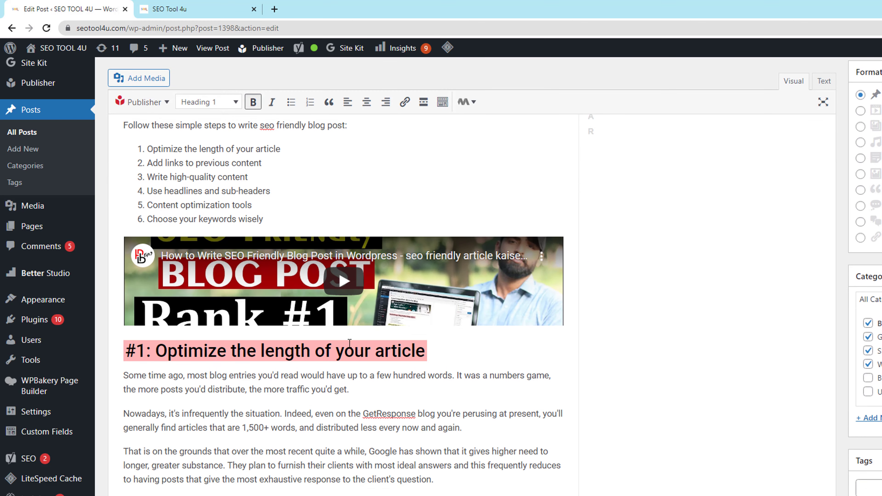
{"action": "scroll", "coordinate": [347, 323], "scroll_direction": "down", "scroll_amount": 1}
{"action": "scroll", "coordinate": [457, 450], "scroll_direction": "down", "scroll_amount": 9}
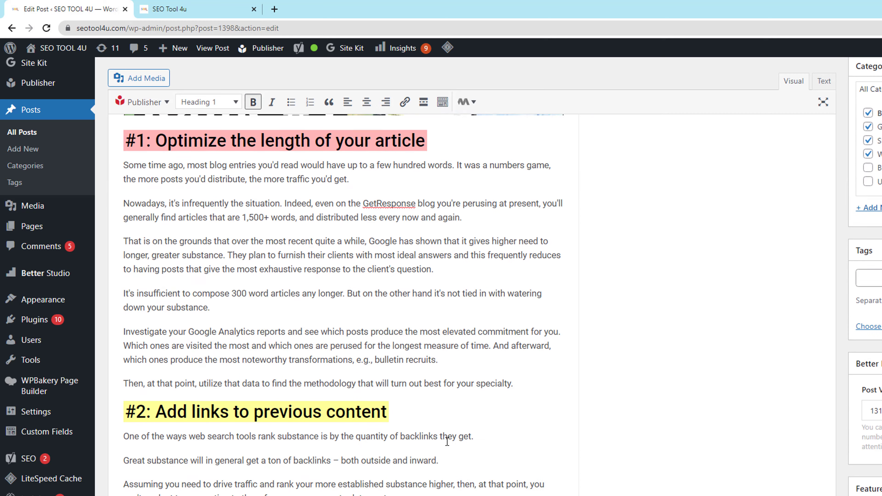
{"action": "scroll", "coordinate": [419, 422], "scroll_direction": "down", "scroll_amount": 12}
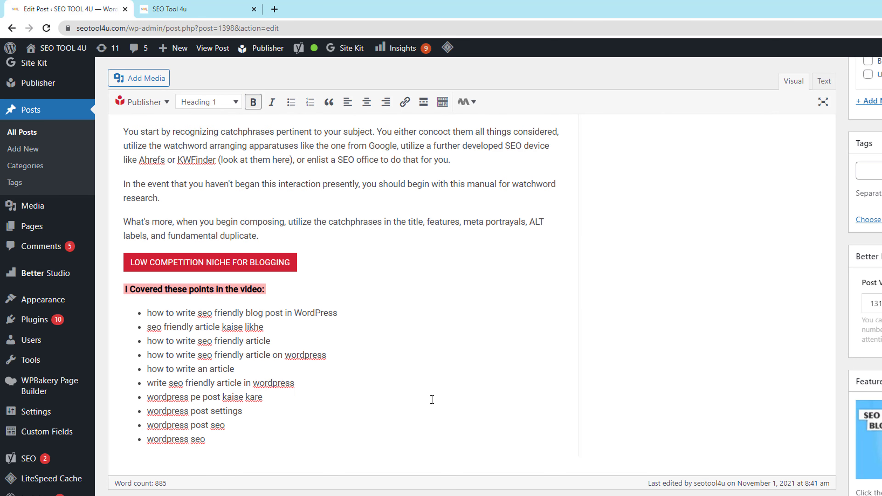
- Show the Yoast SEO readability analysis and examine its problems and good results, along with the post views count
{"action": "scroll", "coordinate": [432, 400], "scroll_direction": "down", "scroll_amount": 7}
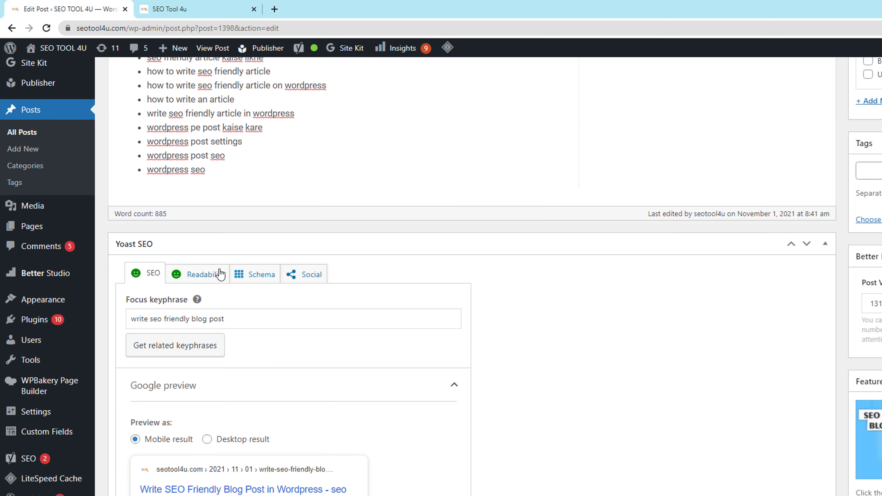
{"action": "left_click", "coordinate": [197, 278]}
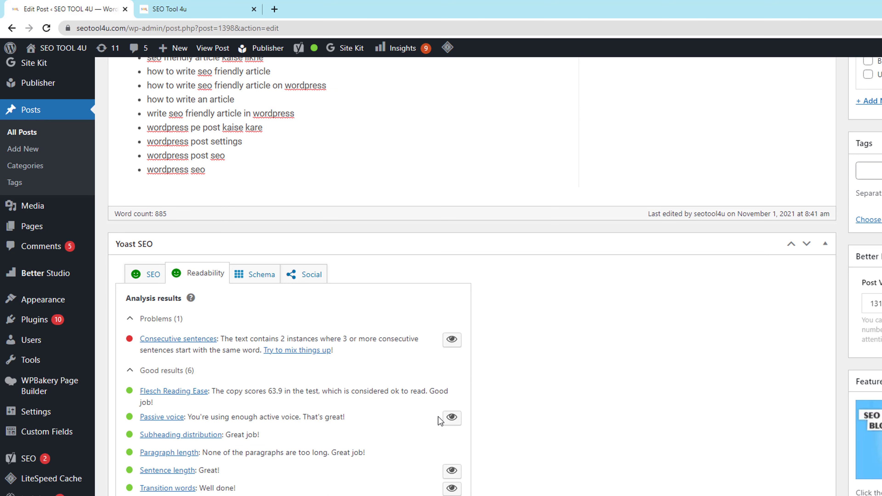
{"action": "scroll", "coordinate": [809, 424], "scroll_direction": "up", "scroll_amount": 2}
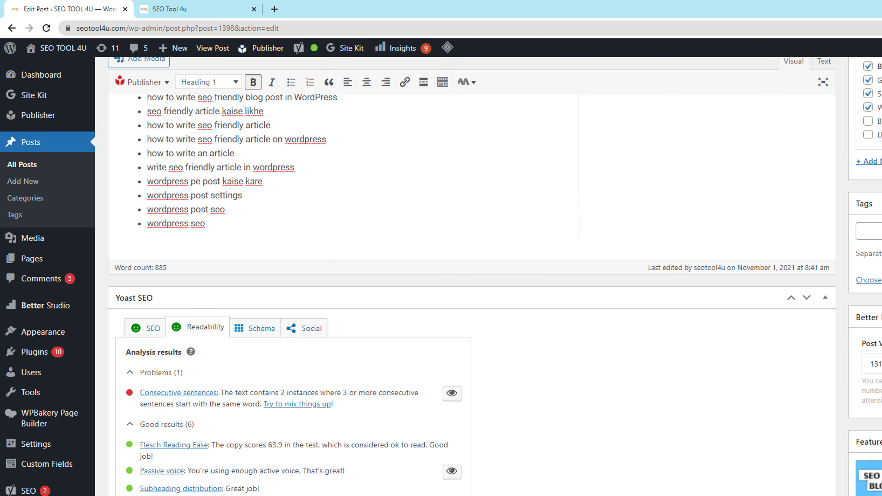
{"action": "left_click_drag", "start_coordinate": [878, 364], "coordinate": [856, 368]}
{"action": "scroll", "coordinate": [451, 346], "scroll_direction": "down", "scroll_amount": 2}
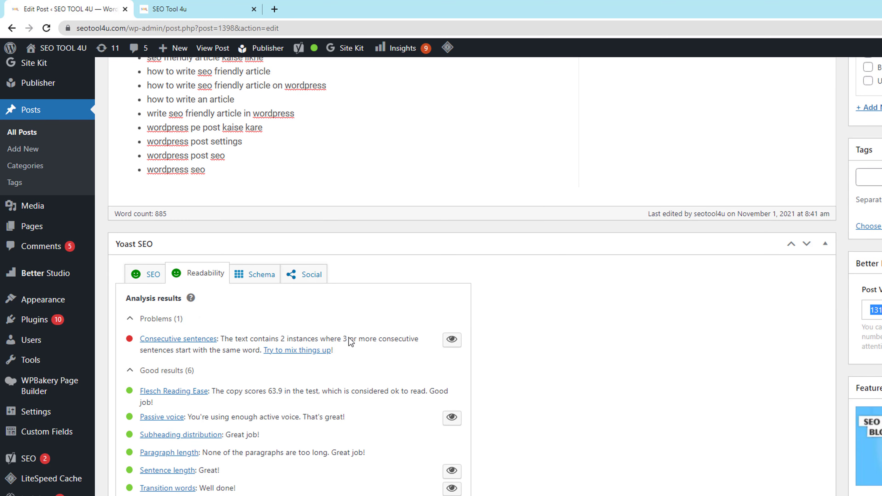
- Return to the Yoast SEO keyphrase settings and examine the post's focus keyphrase
{"action": "left_click", "coordinate": [136, 281]}
{"action": "scroll", "coordinate": [344, 376], "scroll_direction": "down", "scroll_amount": 4}
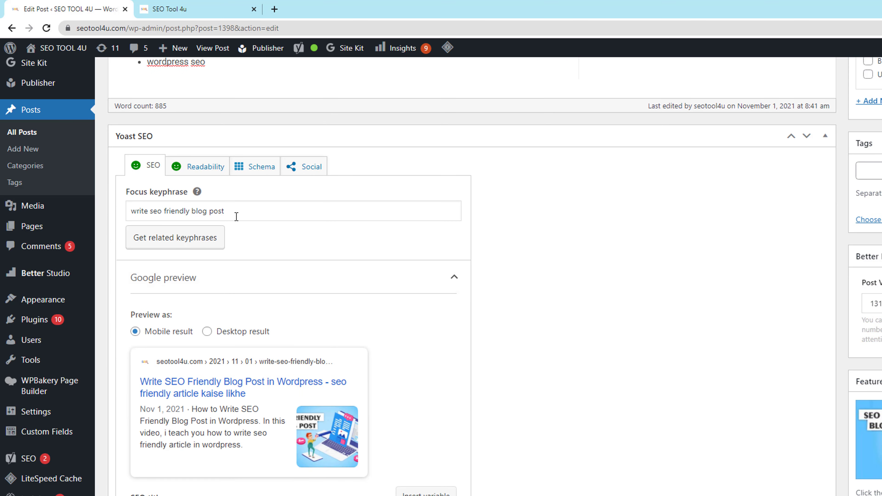
{"action": "left_click_drag", "start_coordinate": [236, 216], "coordinate": [145, 212]}
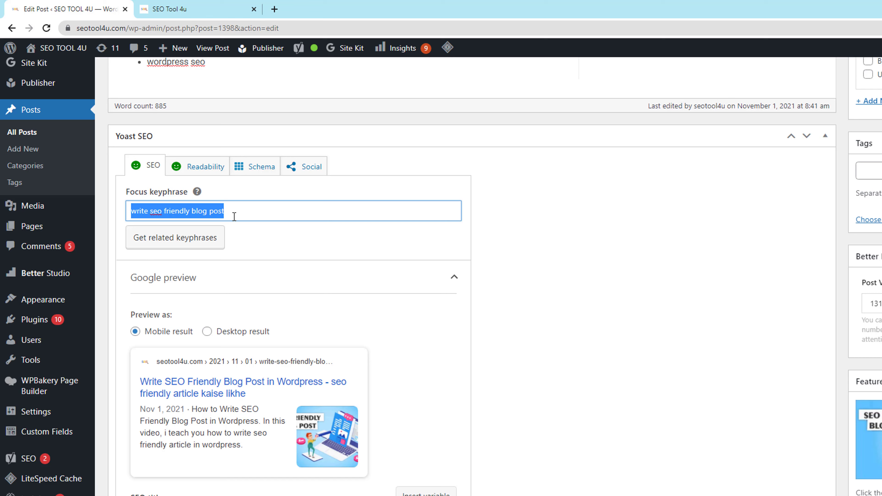
{"action": "left_click_drag", "start_coordinate": [237, 211], "coordinate": [114, 210]}
- Examine the slug field beneath the Google preview in the Yoast SEO settings
{"action": "scroll", "coordinate": [325, 324], "scroll_direction": "down", "scroll_amount": 7}
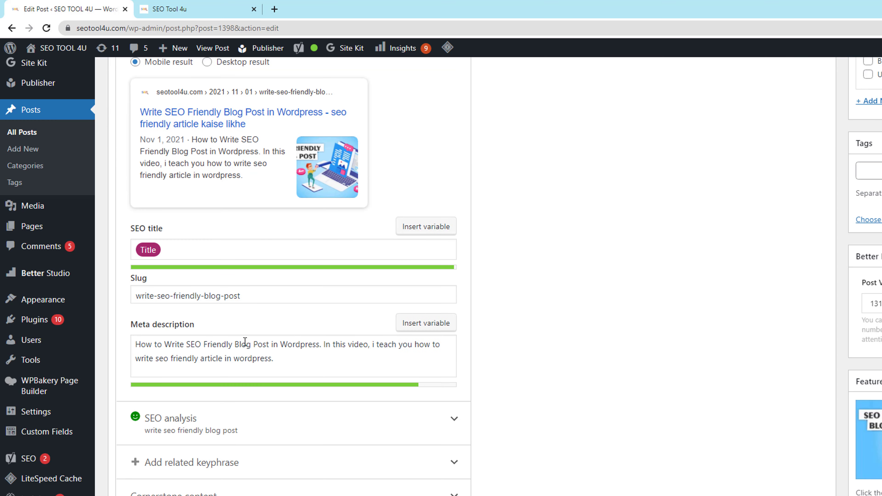
{"action": "left_click", "coordinate": [250, 295]}
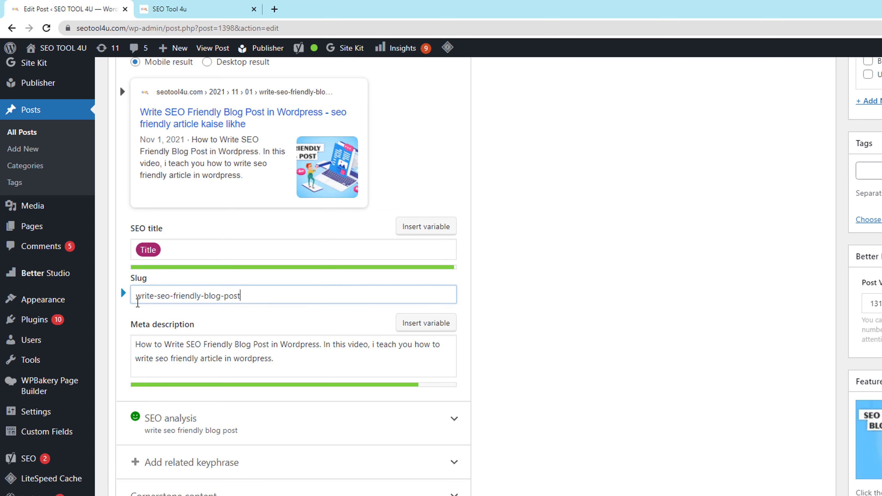
{"action": "scroll", "coordinate": [531, 250], "scroll_direction": "up", "scroll_amount": 2}
- Open the live "Write SEO Friendly Blog Post in WordPress" article and compare its URL slug with the slug in the editor
{"action": "left_click", "coordinate": [194, 9]}
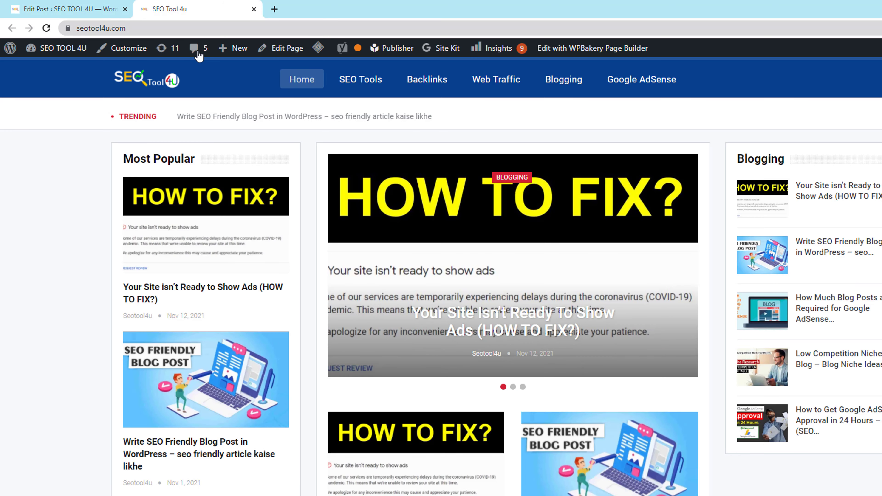
{"action": "scroll", "coordinate": [486, 389], "scroll_direction": "down", "scroll_amount": 5}
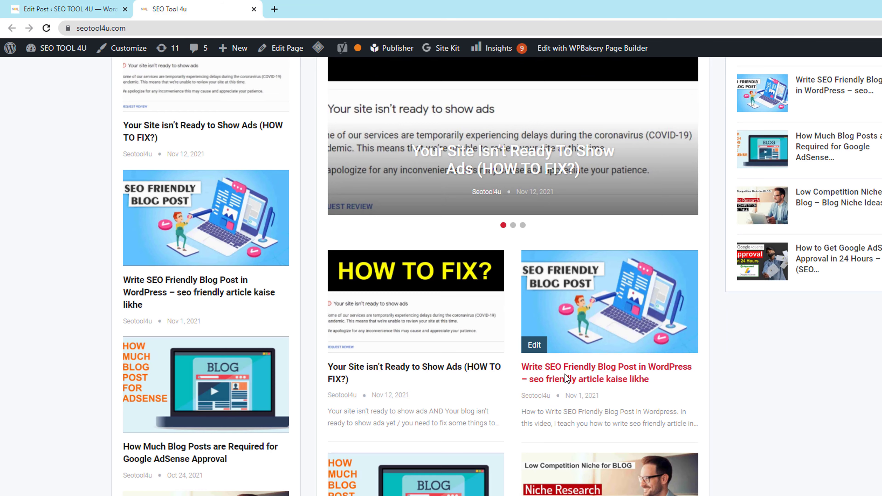
{"action": "left_click", "coordinate": [565, 378]}
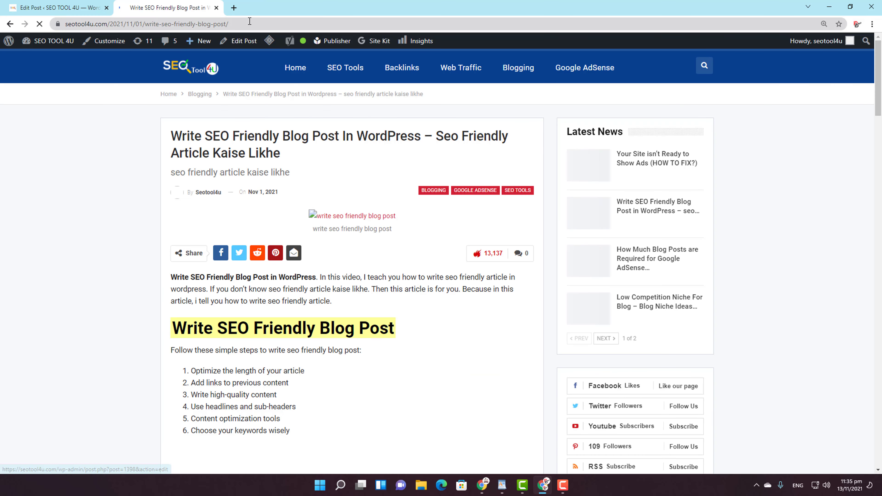
{"action": "left_click_drag", "start_coordinate": [269, 28], "coordinate": [174, 33]}
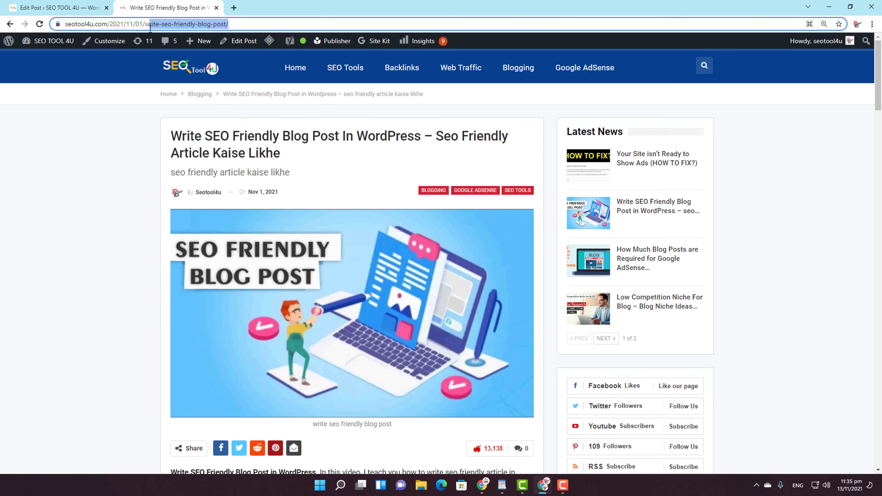
{"action": "left_click_drag", "start_coordinate": [146, 29], "coordinate": [146, 28]}
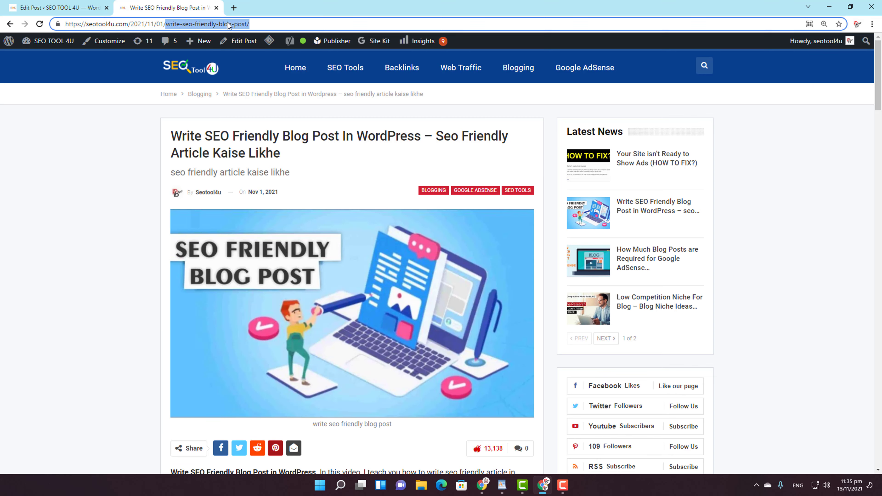
{"action": "left_click", "coordinate": [180, 24]}
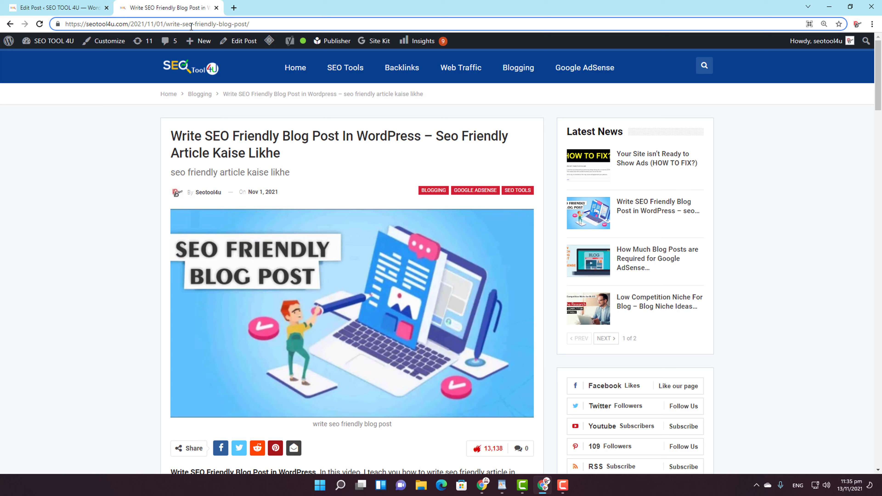
{"action": "left_click", "coordinate": [56, 7]}
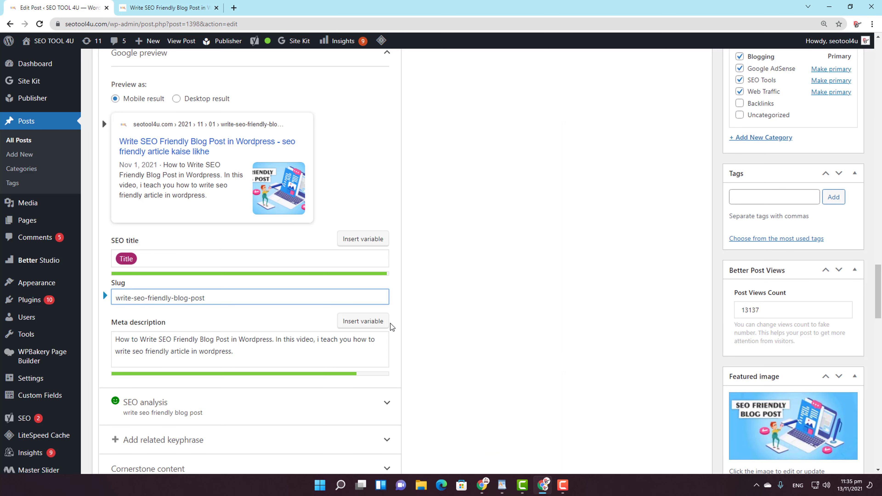
{"action": "left_click_drag", "start_coordinate": [257, 303], "coordinate": [114, 299]}
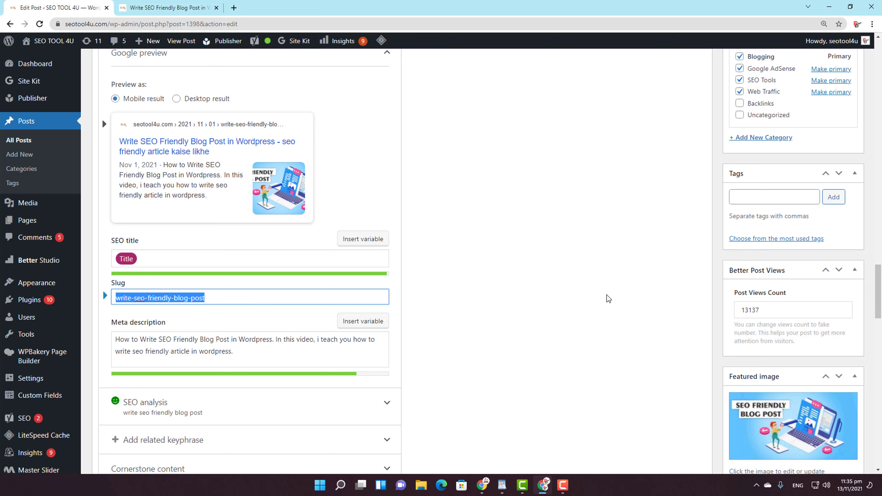
- Switch to YouTube to look over the Pro Blogging Tips channel's videos, and return to the WordPress post editor
{"action": "left_click", "coordinate": [482, 485]}
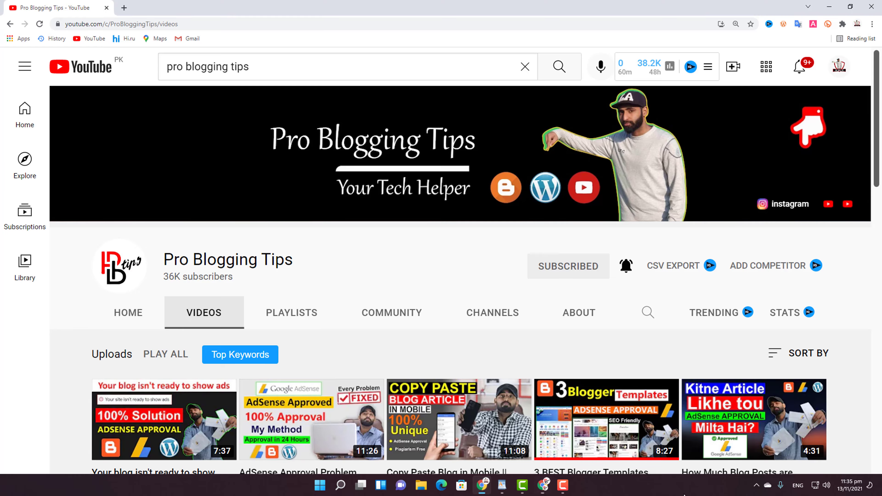
{"action": "scroll", "coordinate": [652, 259], "scroll_direction": "down", "scroll_amount": 3}
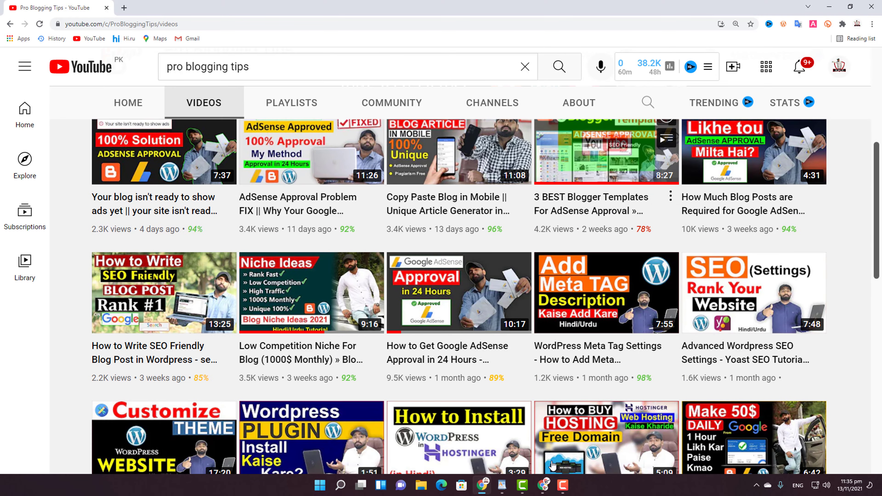
{"action": "key", "text": "alt+Tab"}
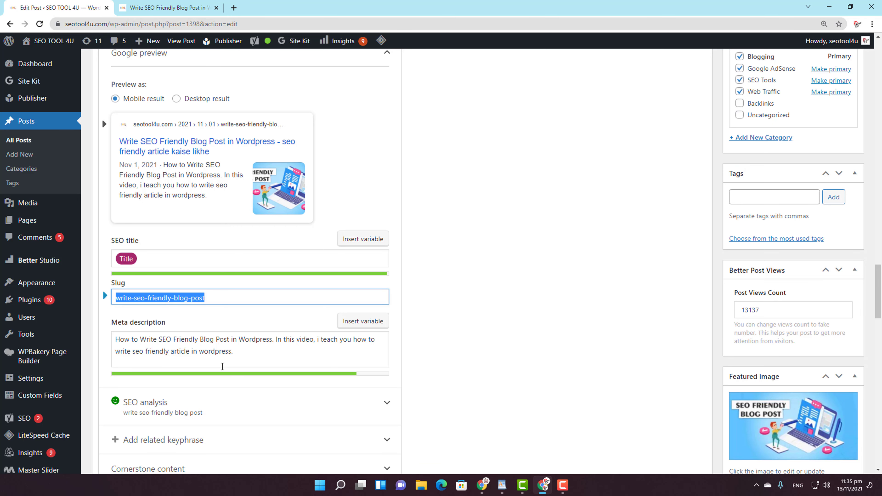
- Compare the meta description with the keyphrase wording in the post's opening paragraph, and look over the article sections below
{"action": "left_click_drag", "start_coordinate": [238, 352], "coordinate": [111, 342]}
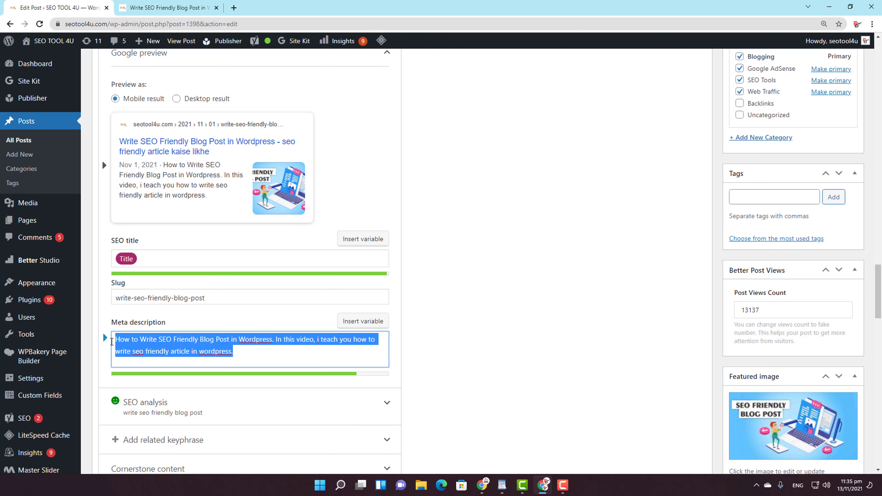
{"action": "scroll", "coordinate": [259, 351], "scroll_direction": "up", "scroll_amount": 20}
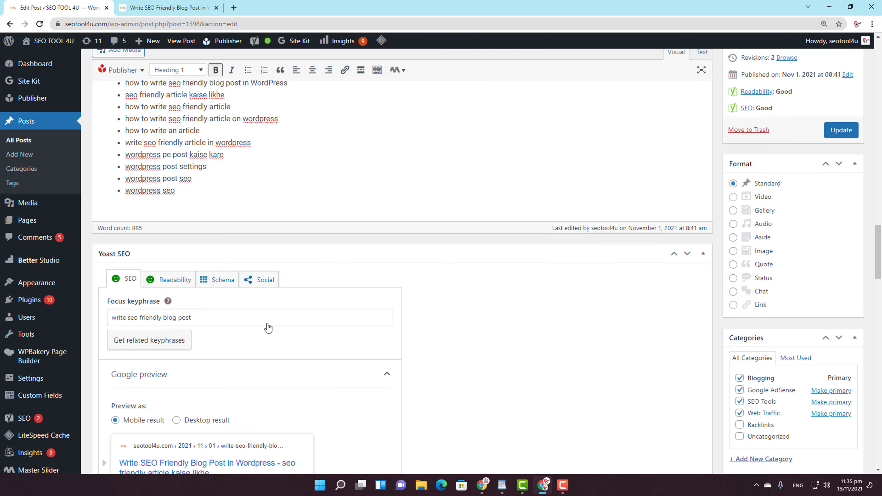
{"action": "scroll", "coordinate": [131, 217], "scroll_direction": "up", "scroll_amount": 9}
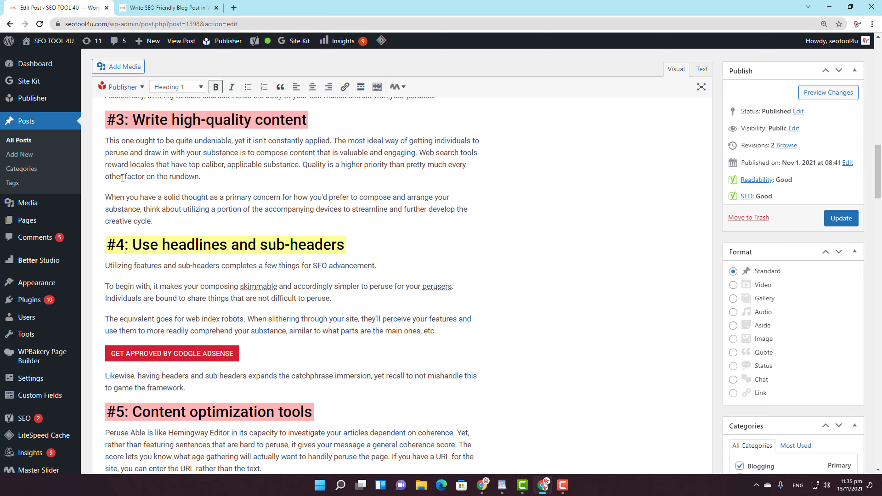
{"action": "scroll", "coordinate": [129, 148], "scroll_direction": "up", "scroll_amount": 10}
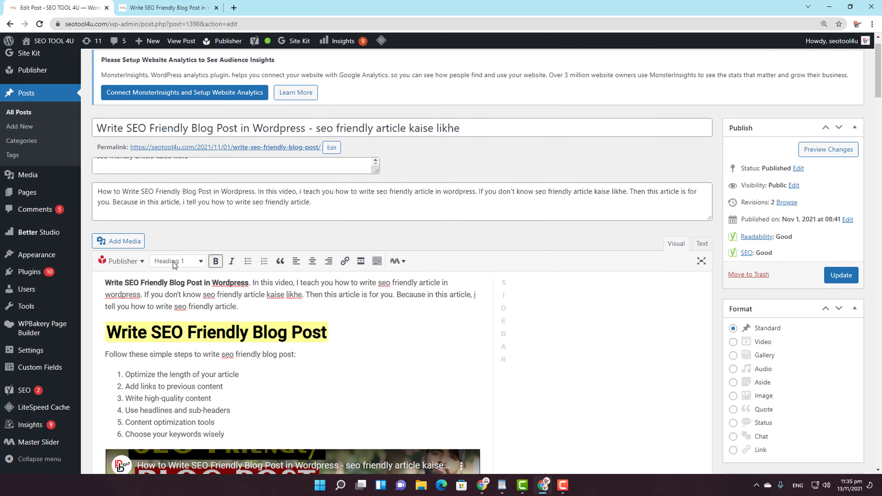
{"action": "scroll", "coordinate": [173, 262], "scroll_direction": "down", "scroll_amount": 2}
{"action": "left_click_drag", "start_coordinate": [106, 217], "coordinate": [303, 232]}
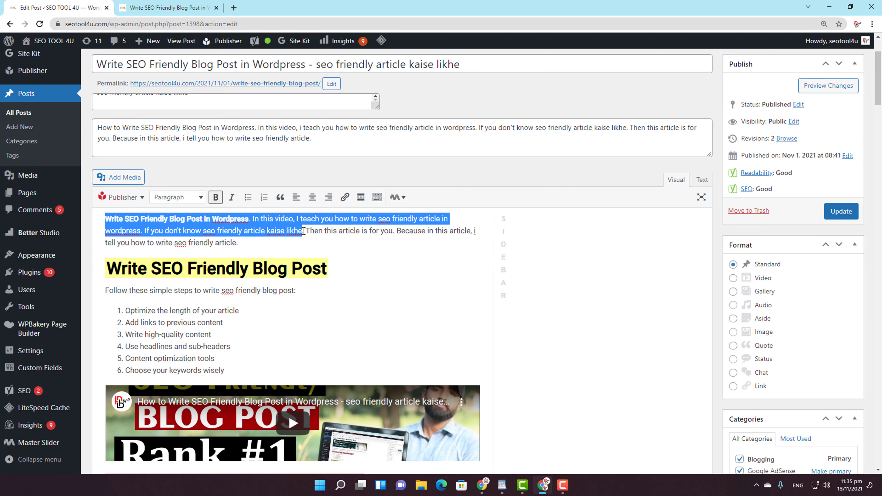
{"action": "left_click", "coordinate": [196, 228]}
{"action": "left_click_drag", "start_coordinate": [144, 231], "coordinate": [106, 221]}
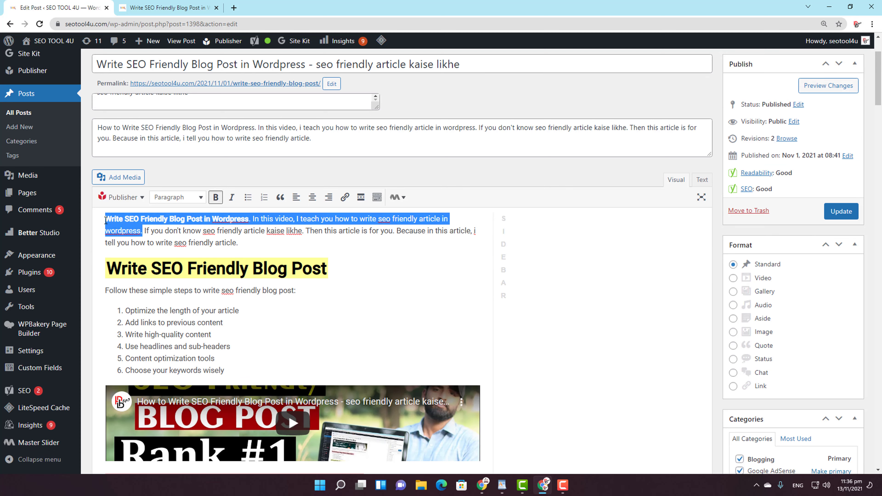
{"action": "scroll", "coordinate": [366, 238], "scroll_direction": "down", "scroll_amount": 20}
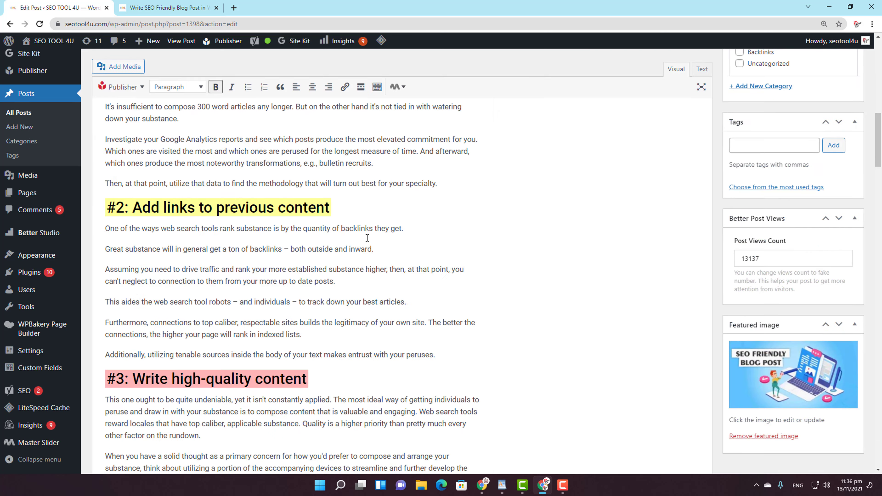
- Highlight the meta description in the Yoast settings and compare it with the highlighted opening paragraph of the post
{"action": "scroll", "coordinate": [366, 238], "scroll_direction": "down", "scroll_amount": 10}
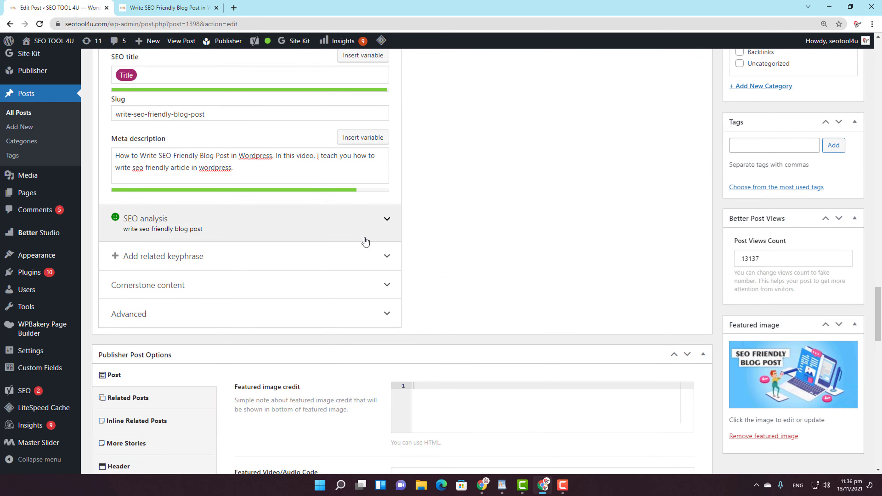
{"action": "triple_click", "coordinate": [307, 177]}
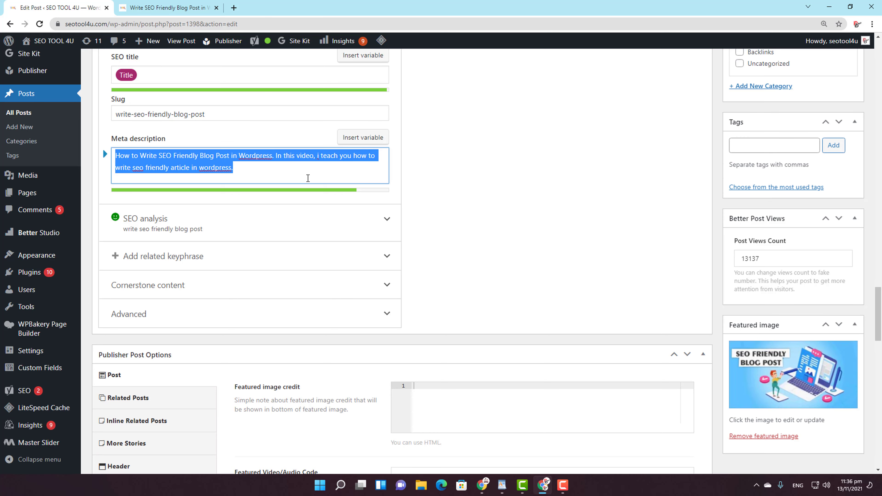
{"action": "scroll", "coordinate": [307, 178], "scroll_direction": "up", "scroll_amount": 15}
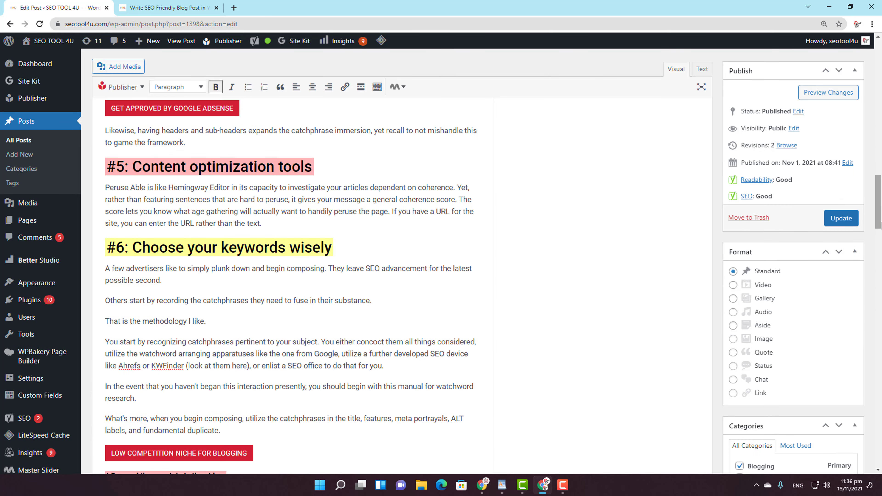
{"action": "left_click_drag", "start_coordinate": [879, 225], "coordinate": [876, 80]}
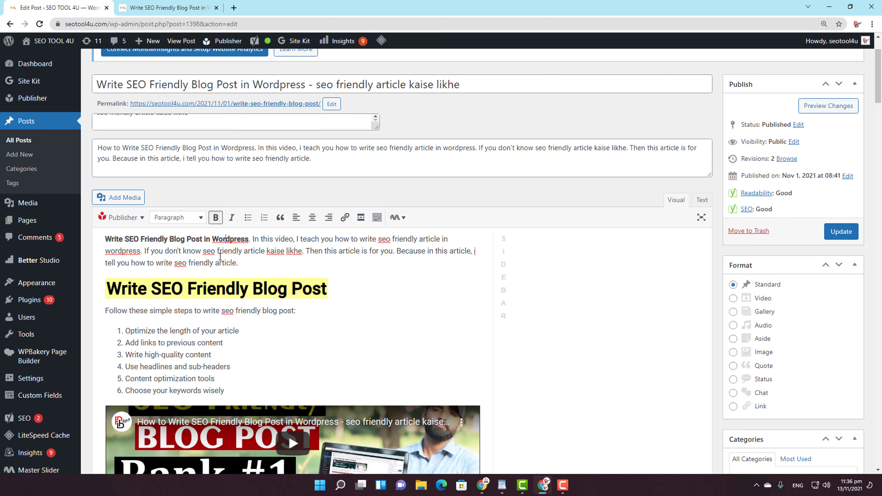
{"action": "left_click_drag", "start_coordinate": [239, 263], "coordinate": [118, 238]}
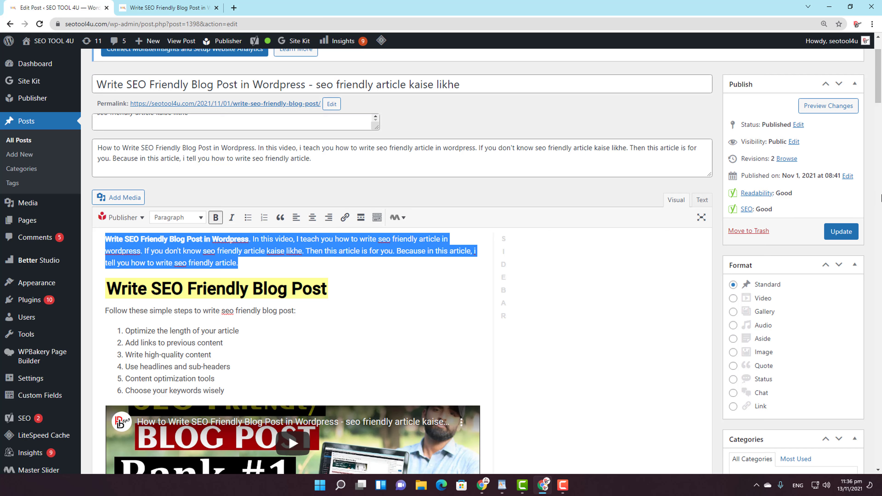
- Expand the SEO analysis in the Yoast settings and examine the outbound and internal link results
{"action": "left_click_drag", "start_coordinate": [879, 88], "coordinate": [880, 293]}
{"action": "scroll", "coordinate": [299, 339], "scroll_direction": "down", "scroll_amount": 1}
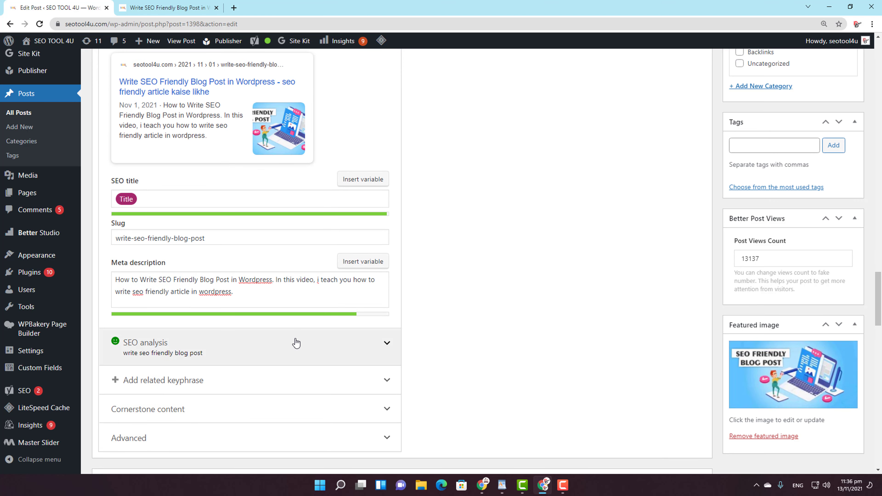
{"action": "left_click", "coordinate": [382, 358]}
{"action": "scroll", "coordinate": [496, 349], "scroll_direction": "down", "scroll_amount": 3}
{"action": "scroll", "coordinate": [496, 348], "scroll_direction": "down", "scroll_amount": 5}
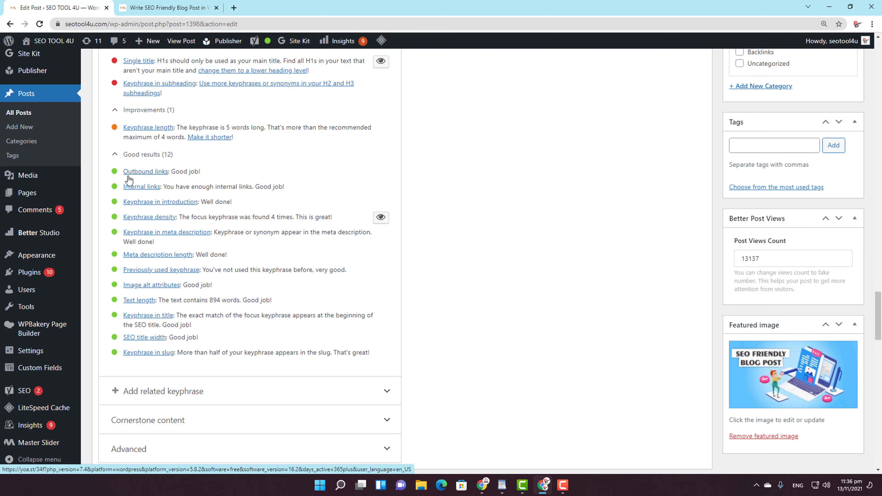
- Open the external article linked from "GET APPROVED BY GOOGLE ADSENSE" in section #4 in a new browser tab
{"action": "scroll", "coordinate": [129, 180], "scroll_direction": "up", "scroll_amount": 5}
{"action": "left_click_drag", "start_coordinate": [878, 301], "coordinate": [880, 186]}
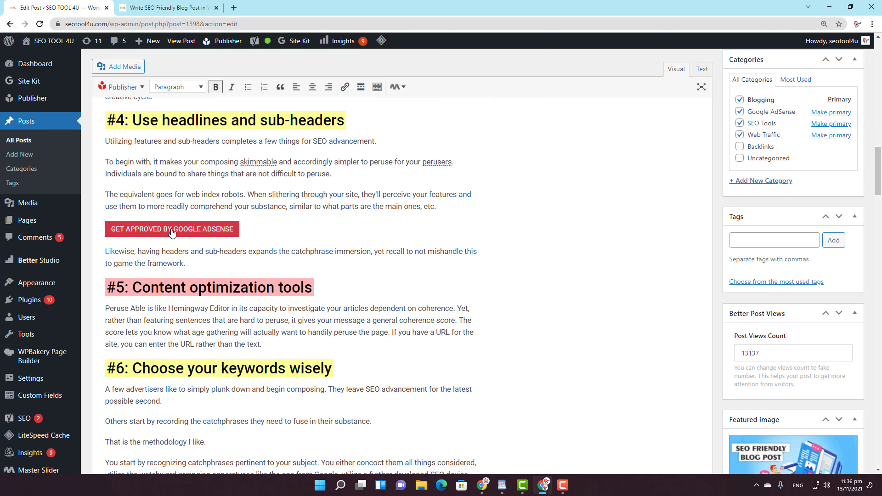
{"action": "right_click", "coordinate": [159, 232]}
{"action": "left_click", "coordinate": [190, 239]}
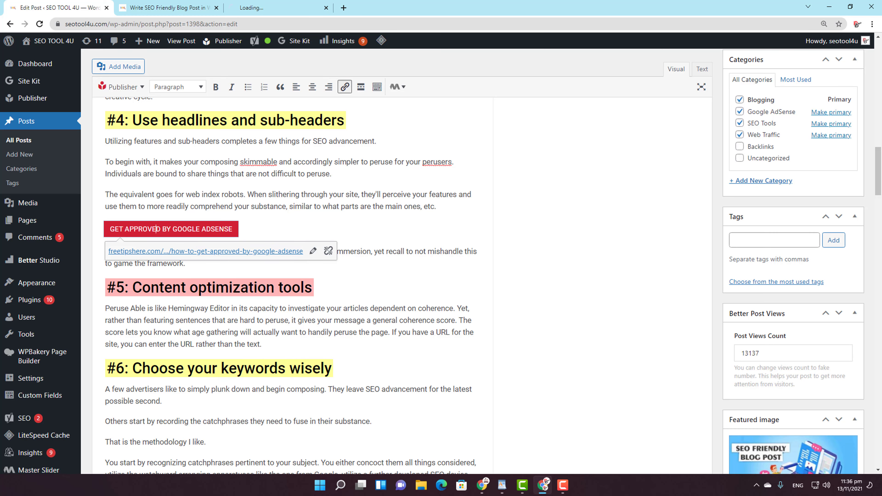
{"action": "left_click", "coordinate": [258, 4]}
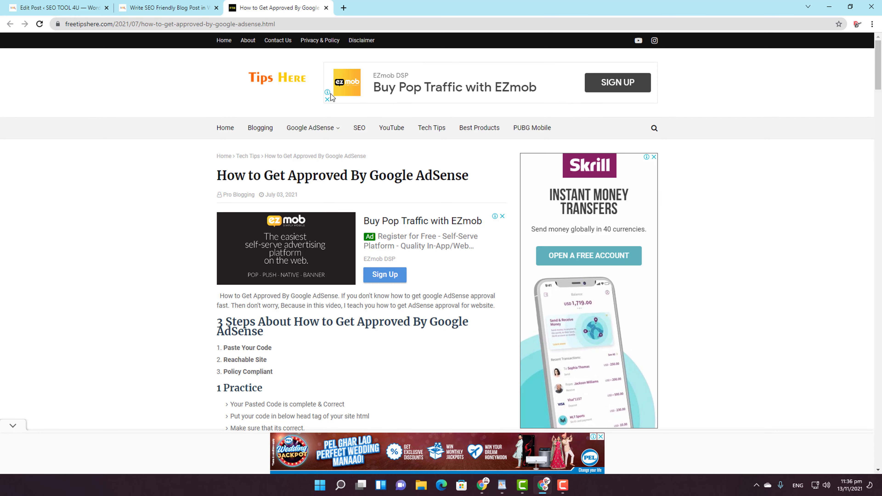
- Look over the external "How to Get Approved By Google AdSense" article and highlight its title
{"action": "scroll", "coordinate": [793, 202], "scroll_direction": "down", "scroll_amount": 5}
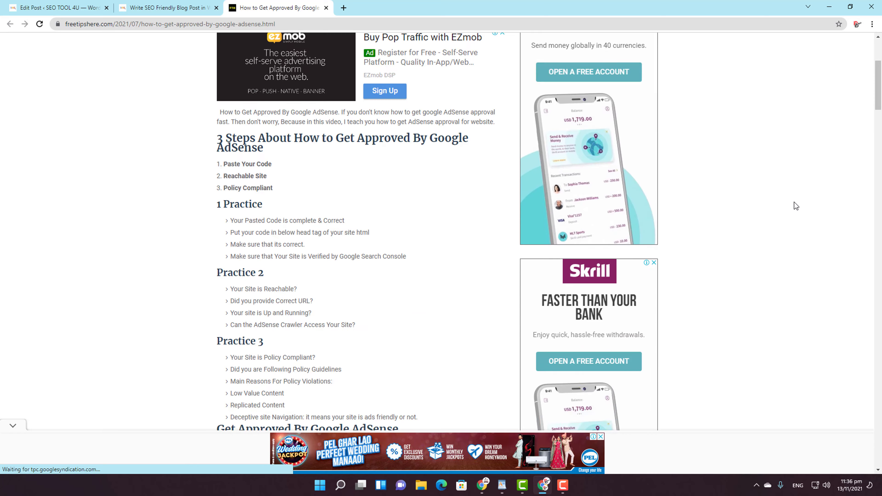
{"action": "left_click_drag", "start_coordinate": [879, 88], "coordinate": [875, 278]}
{"action": "scroll", "coordinate": [871, 217], "scroll_direction": "up", "scroll_amount": 20}
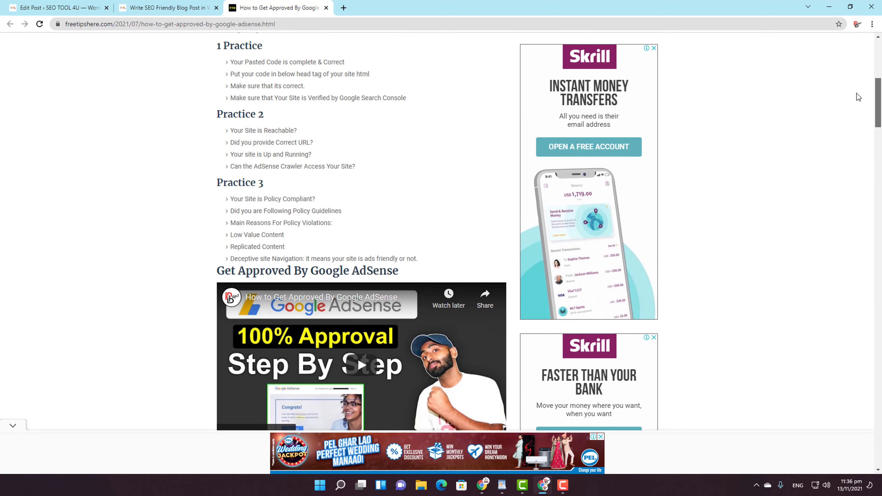
{"action": "scroll", "coordinate": [856, 75], "scroll_direction": "up", "scroll_amount": 4}
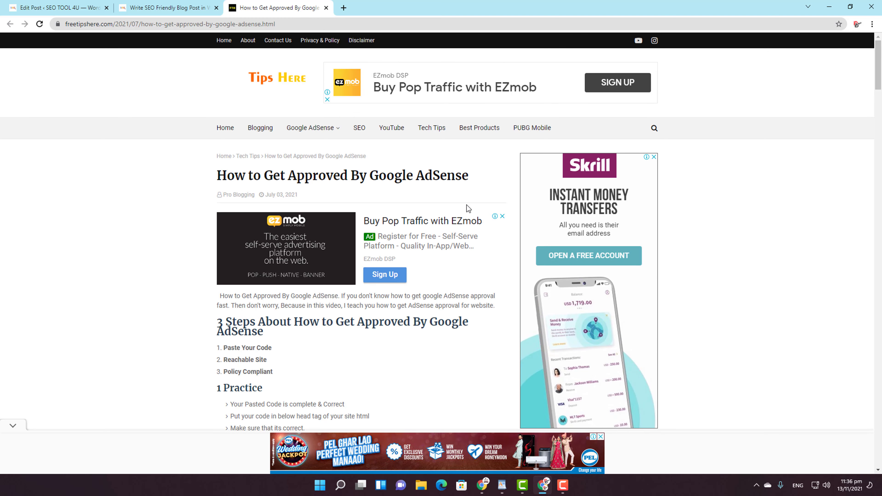
{"action": "left_click_drag", "start_coordinate": [473, 178], "coordinate": [197, 190]}
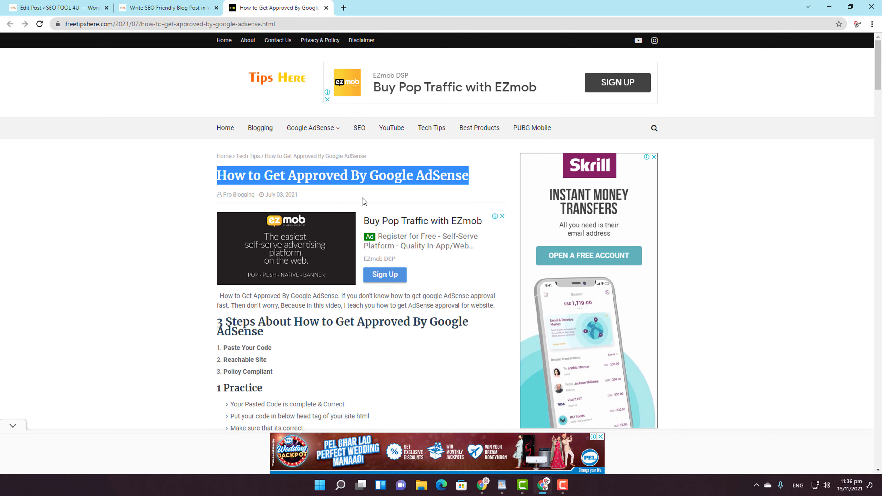
{"action": "mouse_move", "coordinate": [296, 139]}
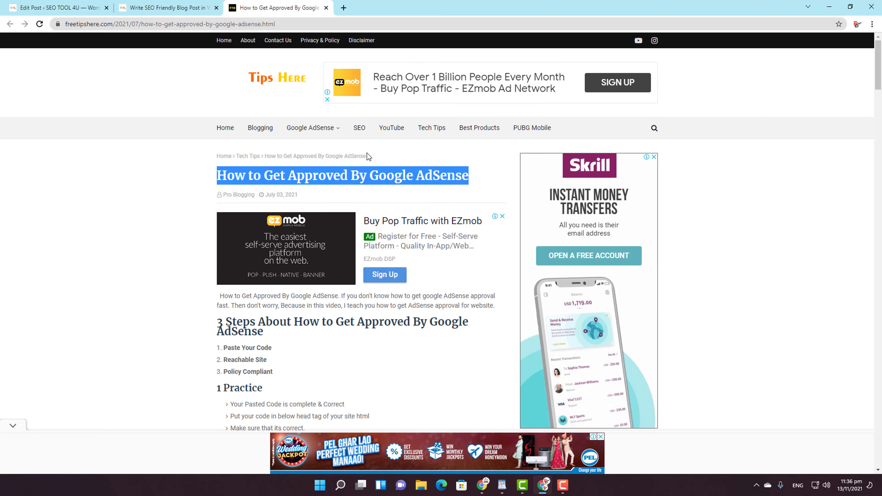
- Locate the "GET APPROVED BY GOOGLE ADSENSE" link in the live SEO article and compare it with the external page it leads to
{"action": "left_click", "coordinate": [137, 5]}
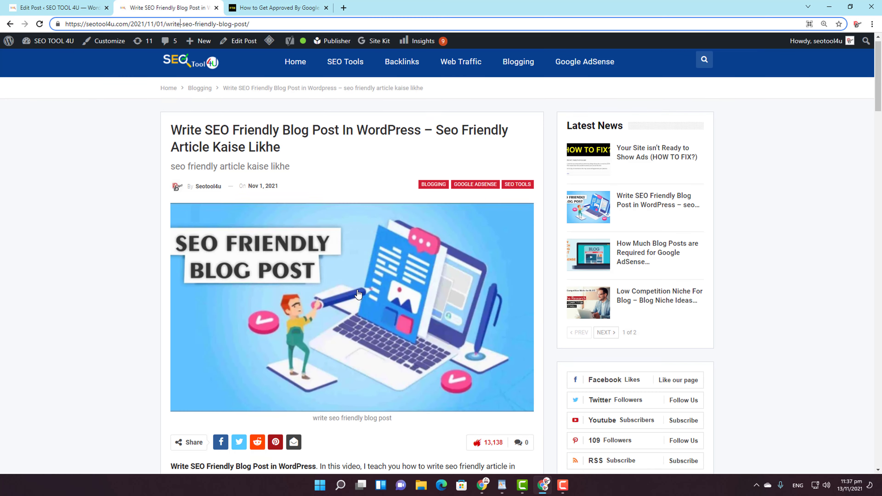
{"action": "scroll", "coordinate": [200, 227], "scroll_direction": "down", "scroll_amount": 5}
{"action": "scroll", "coordinate": [200, 226], "scroll_direction": "down", "scroll_amount": 20}
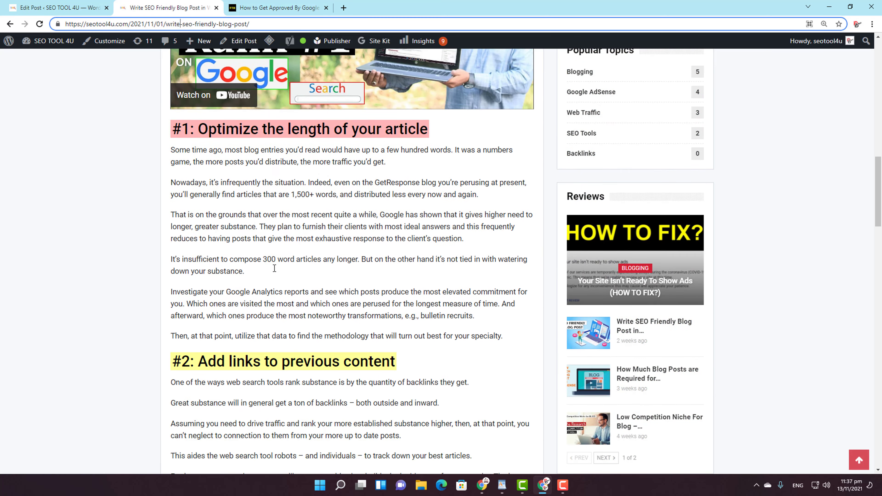
{"action": "left_click", "coordinate": [232, 128]}
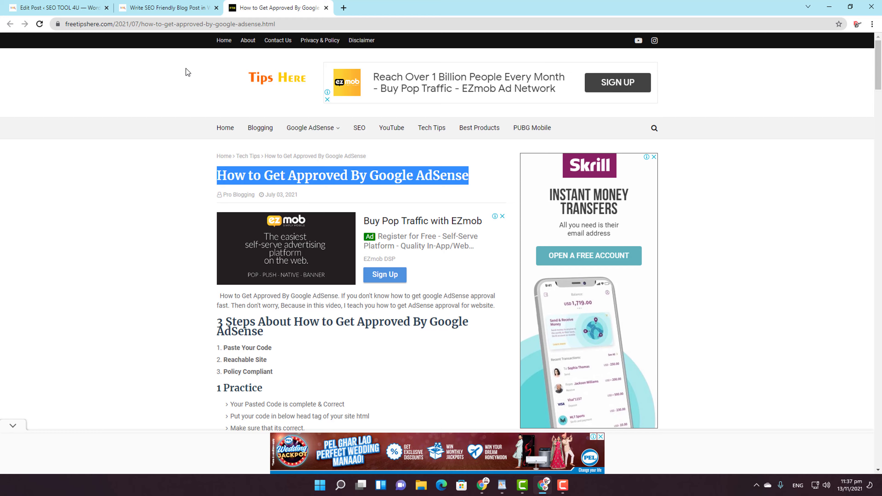
{"action": "left_click", "coordinate": [172, 10]}
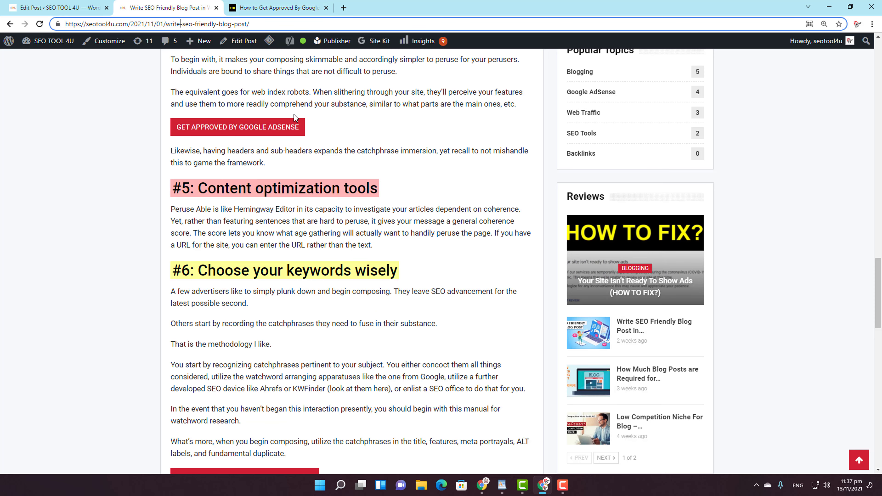
- Return to the post editor and examine the internal links result in the SEO analysis
{"action": "left_click", "coordinate": [30, 1]}
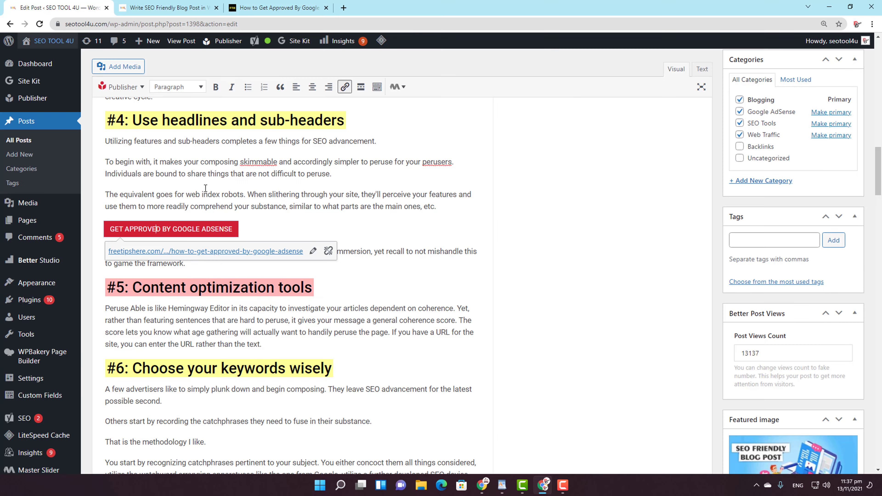
{"action": "scroll", "coordinate": [356, 390], "scroll_direction": "down", "scroll_amount": 15}
{"action": "scroll", "coordinate": [356, 389], "scroll_direction": "down", "scroll_amount": 10}
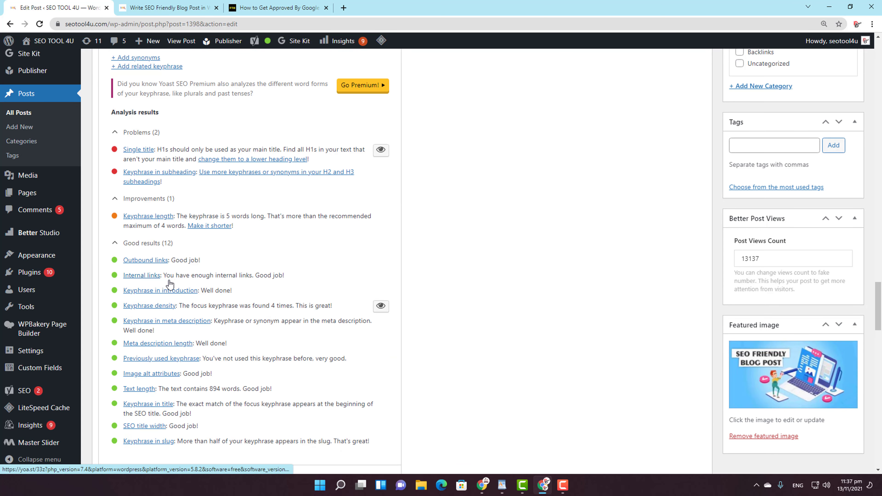
- Open the internal article linked from "LOW COMPETITION NICHE FOR BLOGGING" in the live post in a new browser tab
{"action": "left_click", "coordinate": [163, 8]}
{"action": "scroll", "coordinate": [373, 343], "scroll_direction": "down", "scroll_amount": 5}
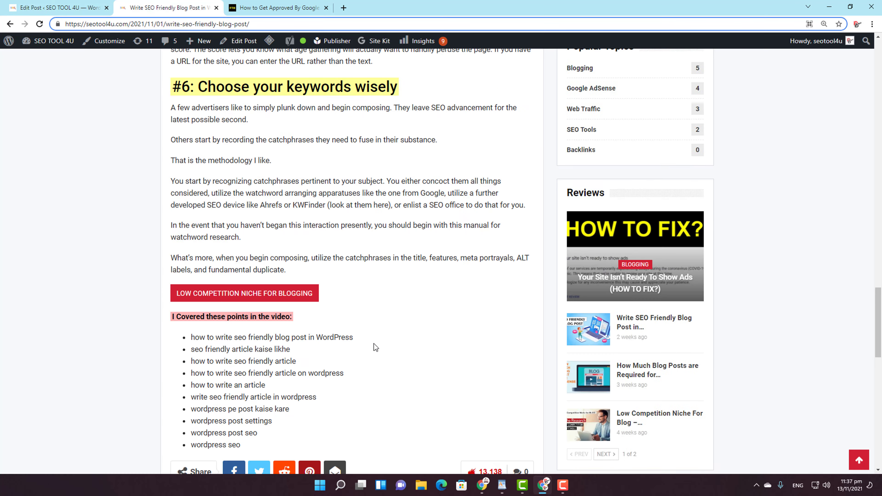
{"action": "right_click", "coordinate": [244, 297]}
{"action": "left_click", "coordinate": [277, 303]}
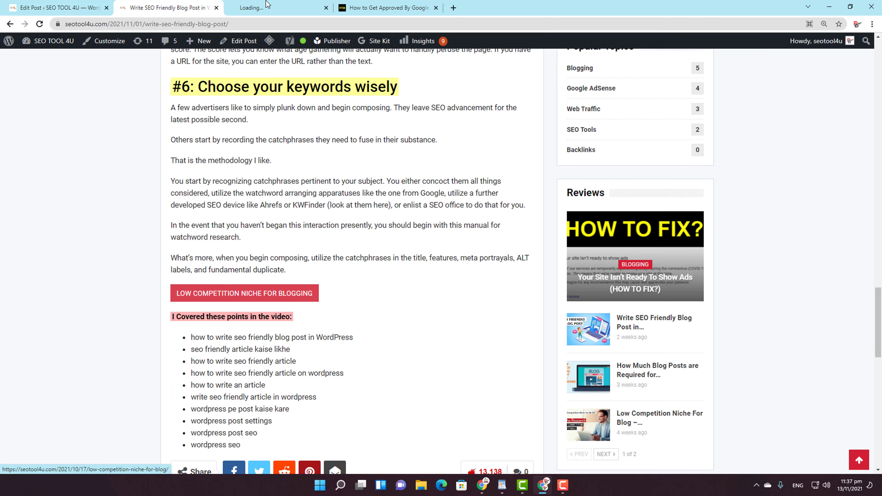
{"action": "left_click", "coordinate": [267, 7]}
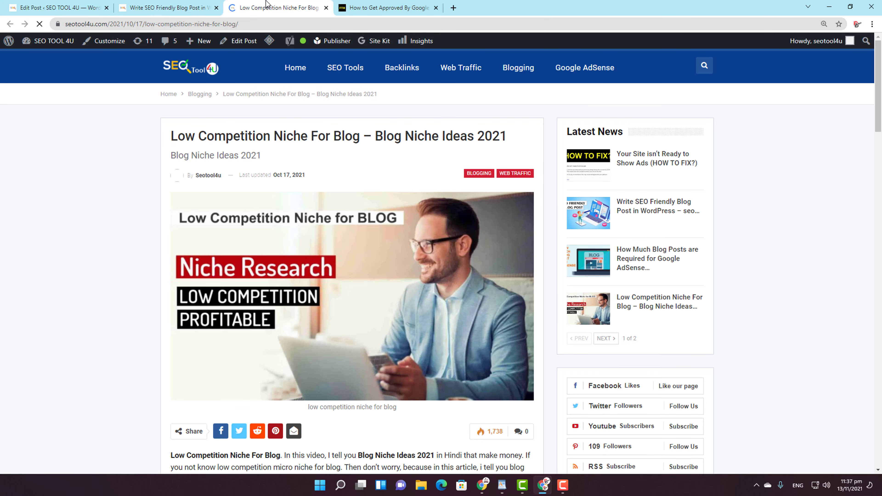
- Look over the "Low Competition Niche For Blog" article from its introduction down to the covered points and back up
{"action": "scroll", "coordinate": [290, 247], "scroll_direction": "down", "scroll_amount": 5}
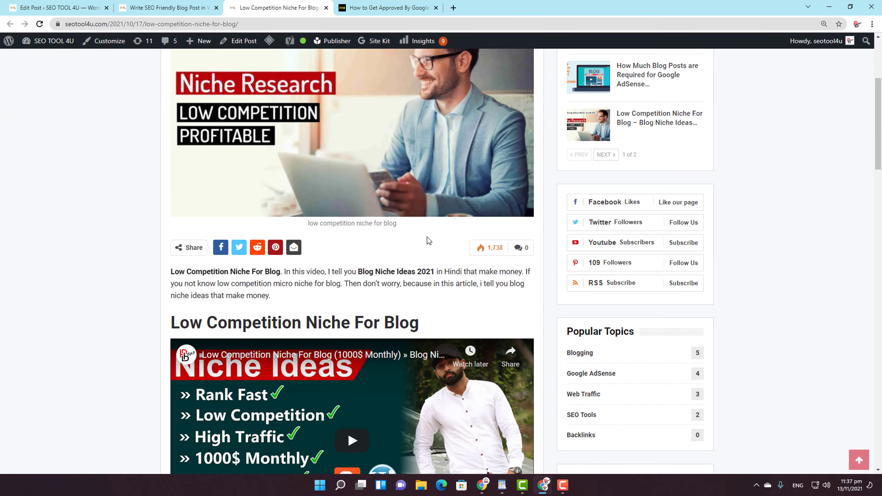
{"action": "scroll", "coordinate": [448, 271], "scroll_direction": "down", "scroll_amount": 4}
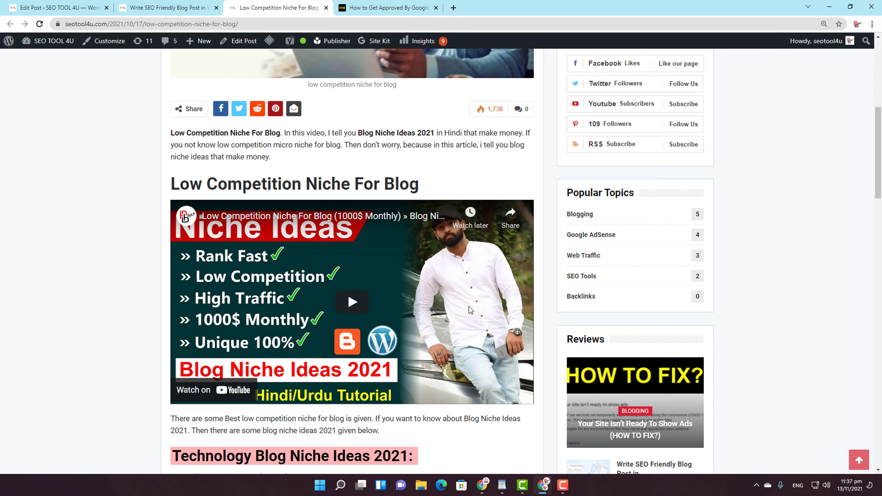
{"action": "scroll", "coordinate": [468, 307], "scroll_direction": "down", "scroll_amount": 20}
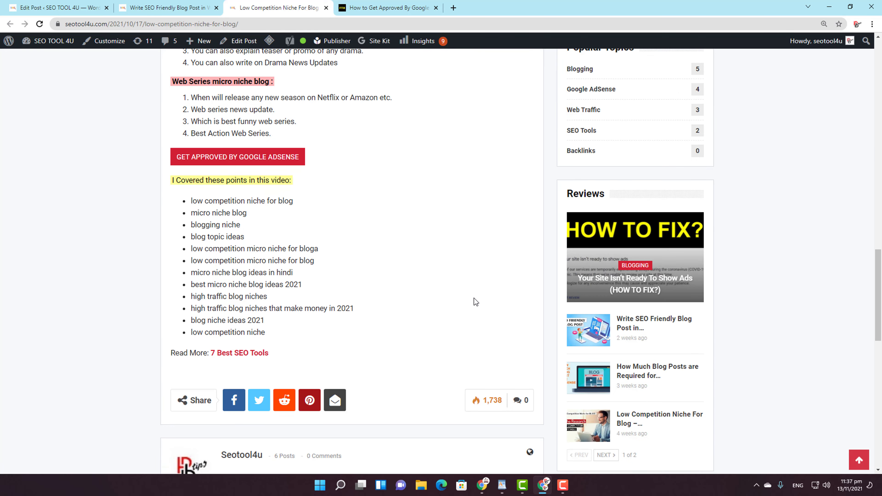
{"action": "scroll", "coordinate": [474, 301], "scroll_direction": "down", "scroll_amount": 5}
{"action": "scroll", "coordinate": [434, 306], "scroll_direction": "up", "scroll_amount": 4}
{"action": "scroll", "coordinate": [292, 284], "scroll_direction": "up", "scroll_amount": 7}
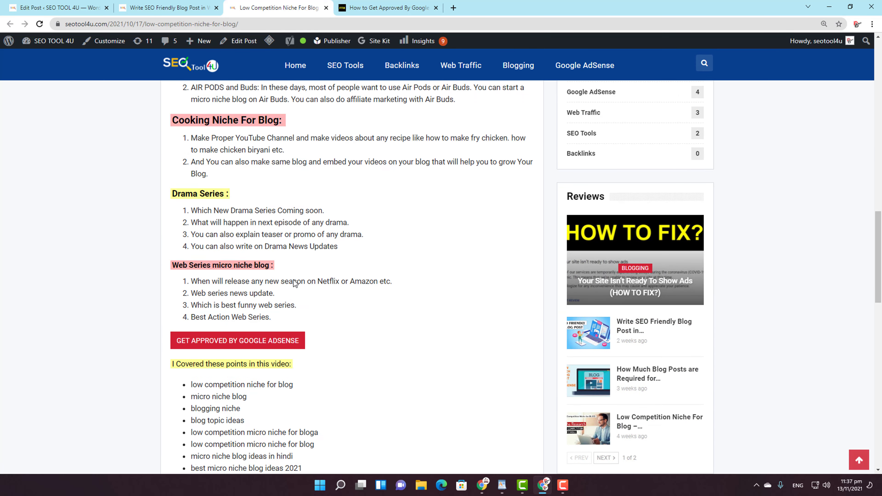
{"action": "scroll", "coordinate": [295, 283], "scroll_direction": "up", "scroll_amount": 18}
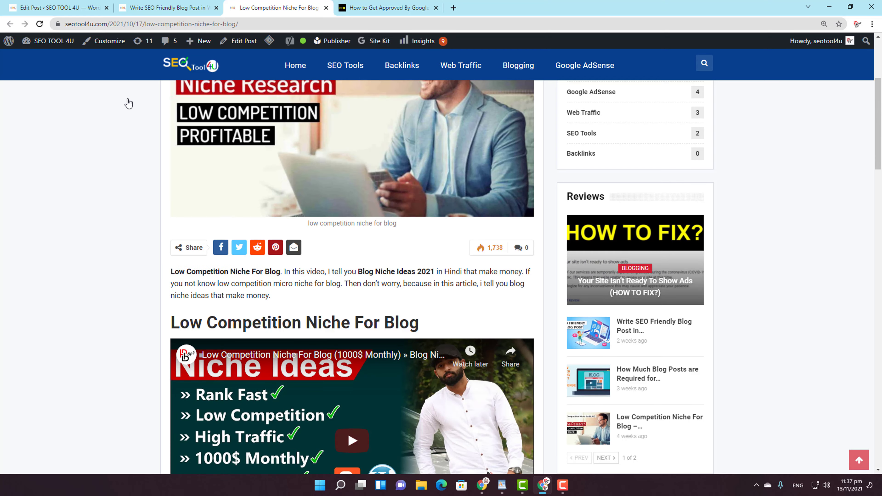
- Go back to the live SEO article and look over the list of covered points at its end
{"action": "left_click", "coordinate": [56, 7]}
{"action": "left_click", "coordinate": [167, 8]}
{"action": "scroll", "coordinate": [421, 310], "scroll_direction": "down", "scroll_amount": 4}
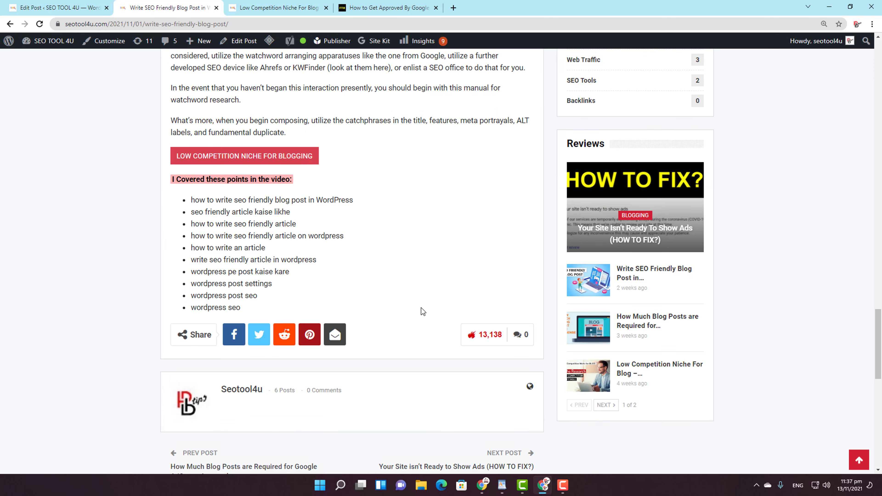
- Return to the post editor, highlight the focus keyphrase and compare it with the post's title and opening paragraph
{"action": "left_click", "coordinate": [56, 8]}
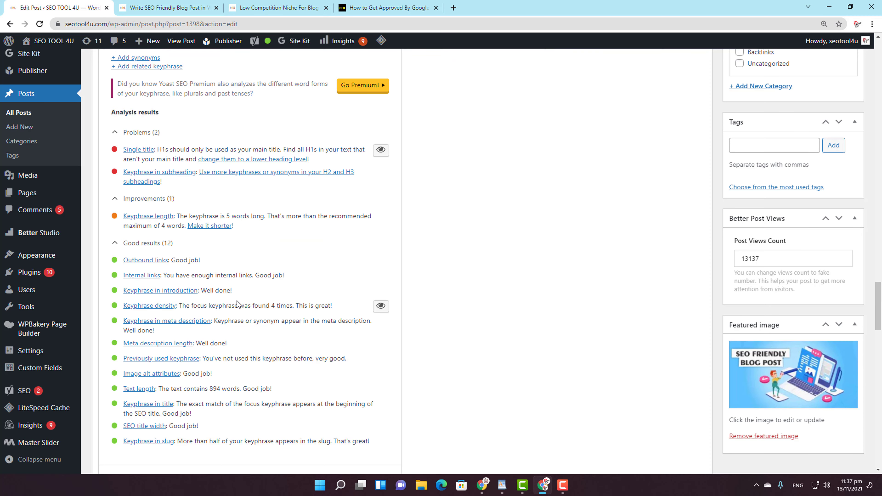
{"action": "scroll", "coordinate": [237, 300], "scroll_direction": "up", "scroll_amount": 8}
{"action": "scroll", "coordinate": [242, 323], "scroll_direction": "up", "scroll_amount": 8}
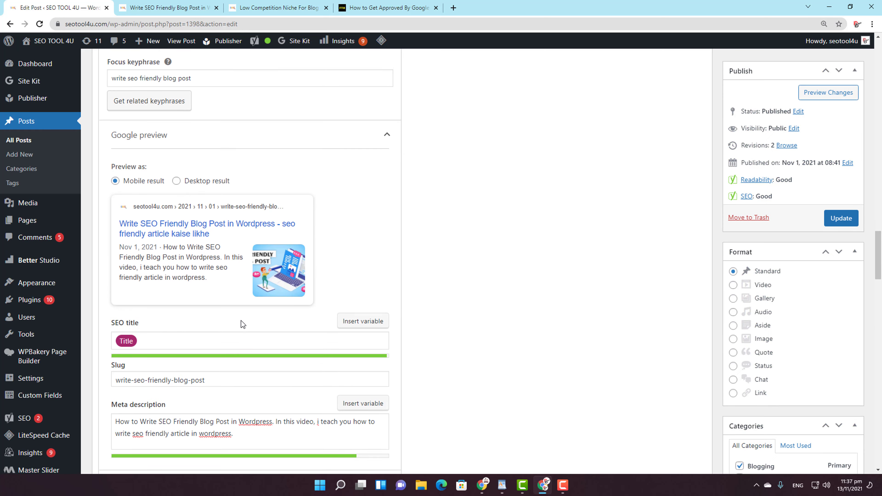
{"action": "left_click_drag", "start_coordinate": [213, 256], "coordinate": [110, 256]}
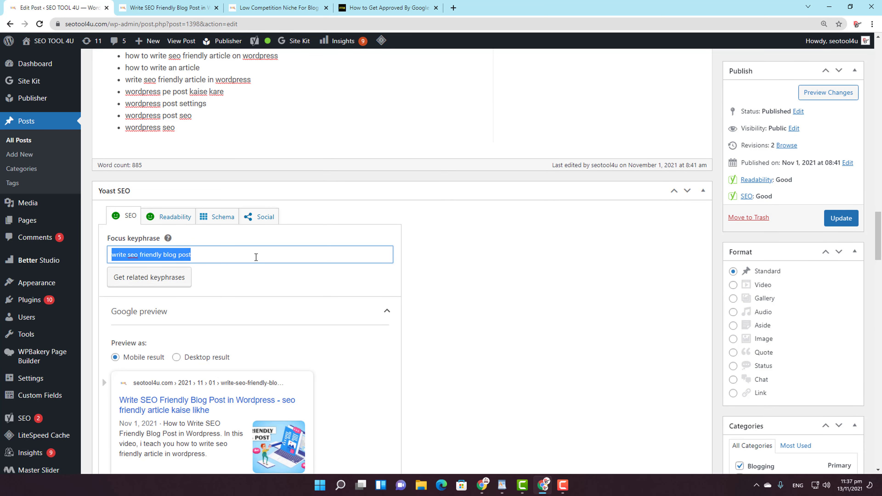
{"action": "left_click_drag", "start_coordinate": [229, 257], "coordinate": [120, 256]}
{"action": "scroll", "coordinate": [215, 262], "scroll_direction": "up", "scroll_amount": 20}
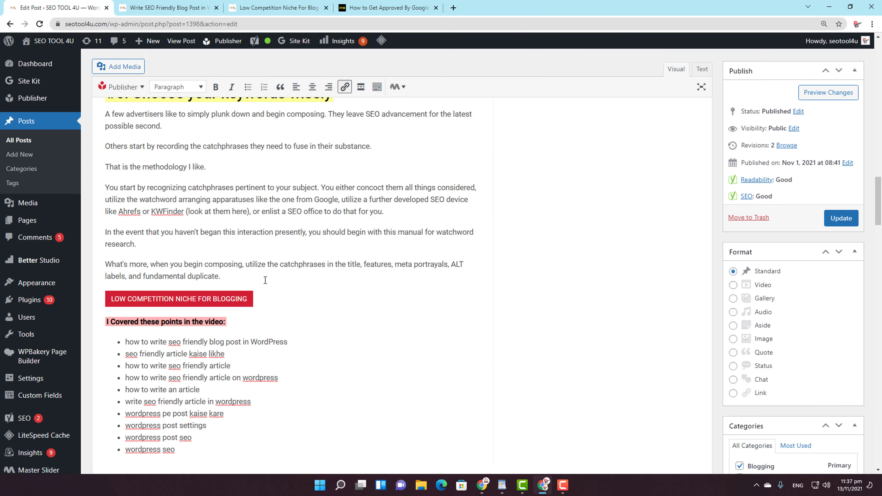
{"action": "scroll", "coordinate": [207, 196], "scroll_direction": "up", "scroll_amount": 1}
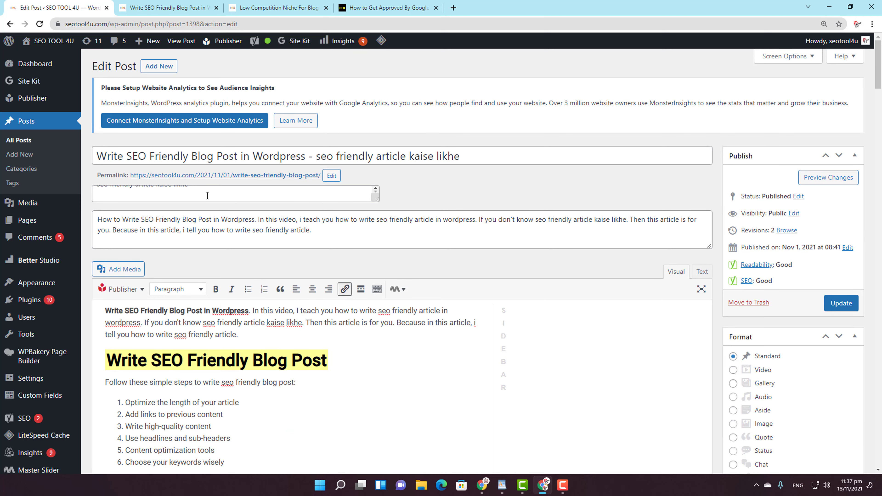
- Highlight the focus keyphrase in the post's title, introduction and first heading, and compare these uses with the Yoast SEO analysis results
{"action": "left_click_drag", "start_coordinate": [95, 157], "coordinate": [213, 157]}
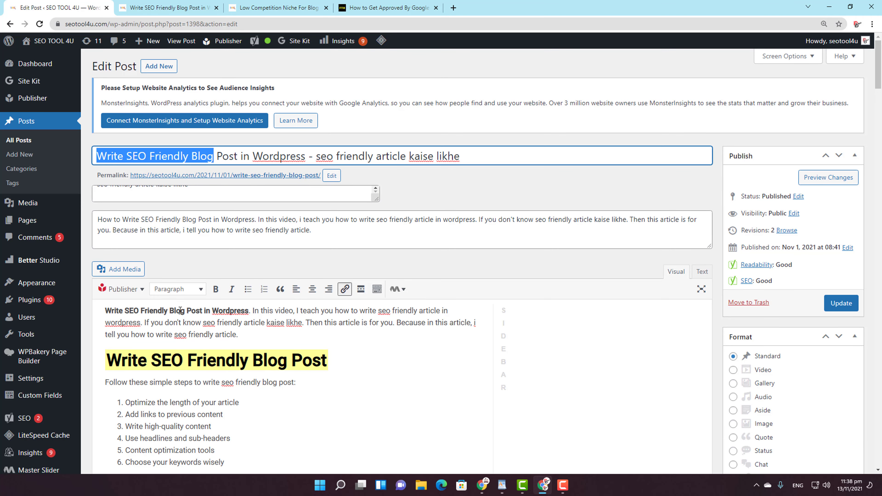
{"action": "left_click_drag", "start_coordinate": [204, 311], "coordinate": [106, 311]}
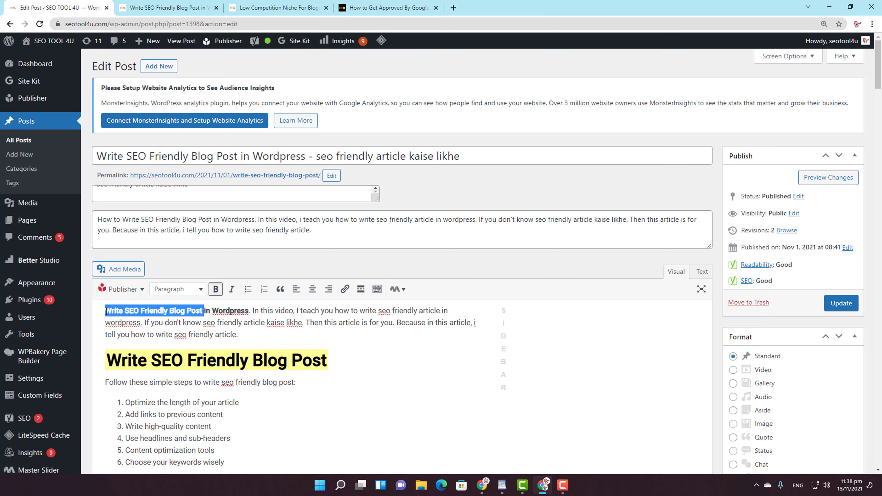
{"action": "left_click_drag", "start_coordinate": [328, 360], "coordinate": [108, 363]}
{"action": "scroll", "coordinate": [268, 311], "scroll_direction": "down", "scroll_amount": 15}
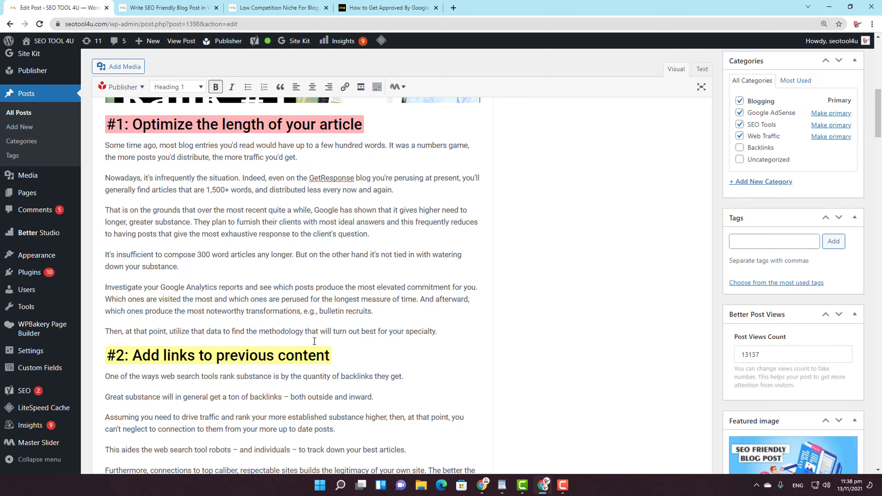
{"action": "scroll", "coordinate": [314, 341], "scroll_direction": "down", "scroll_amount": 20}
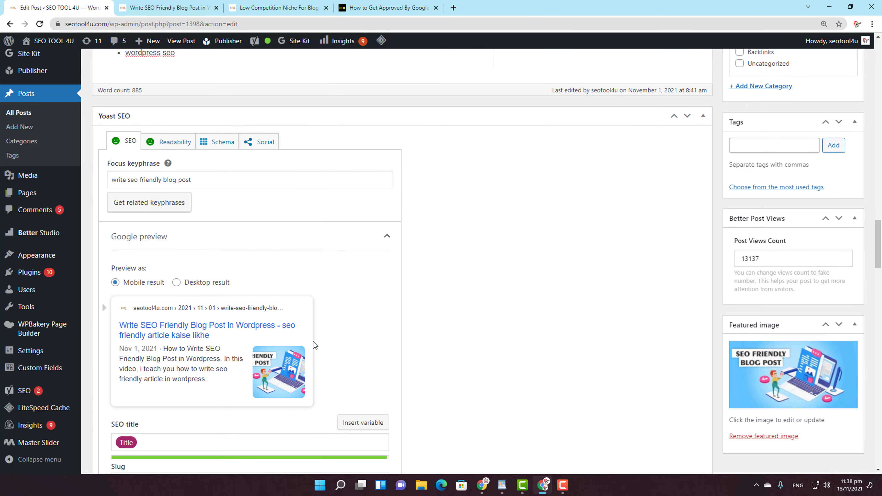
{"action": "scroll", "coordinate": [313, 341], "scroll_direction": "down", "scroll_amount": 10}
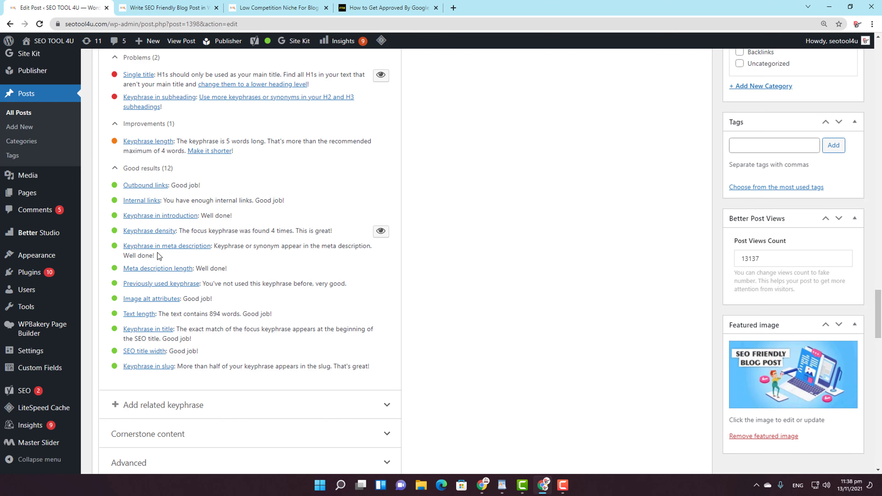
- Highlight "Write SEO Friendly Blog Post" in the Yoast meta description and return to the list of good results
{"action": "scroll", "coordinate": [158, 256], "scroll_direction": "up", "scroll_amount": 15}
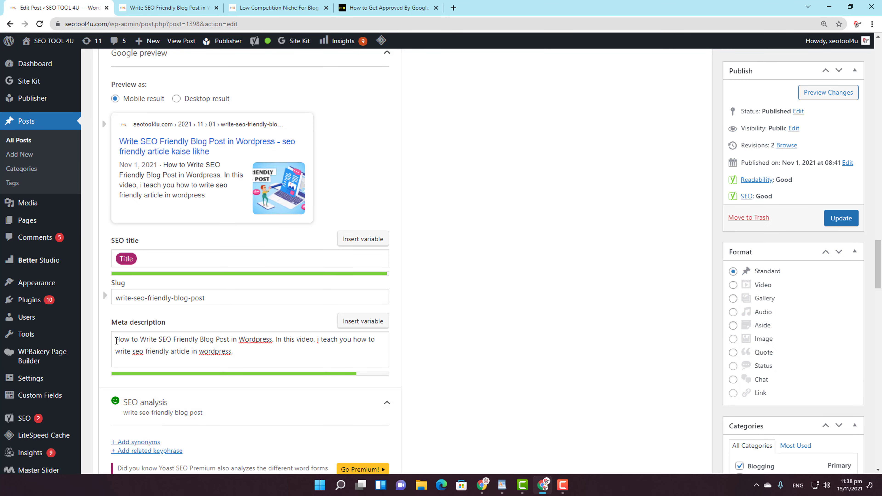
{"action": "left_click", "coordinate": [116, 341]}
{"action": "left_click_drag", "start_coordinate": [140, 339], "coordinate": [228, 339]}
{"action": "scroll", "coordinate": [245, 357], "scroll_direction": "down", "scroll_amount": 12}
{"action": "scroll", "coordinate": [245, 360], "scroll_direction": "down", "scroll_amount": 5}
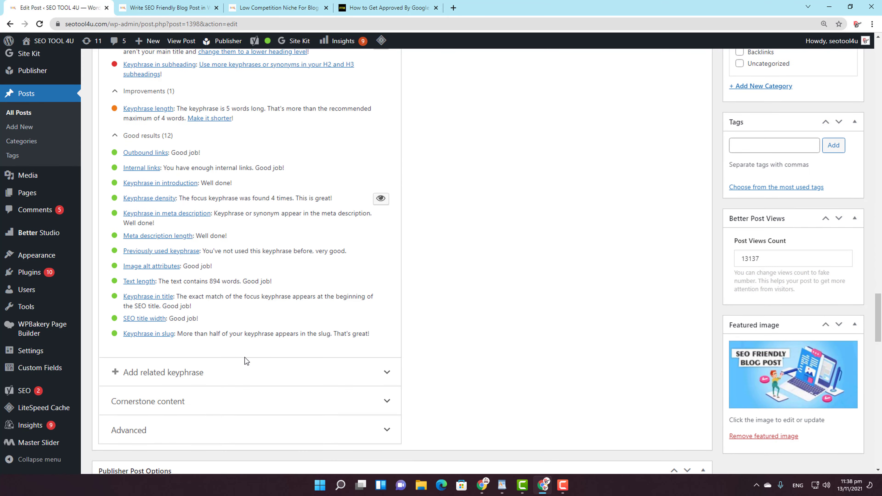
{"action": "scroll", "coordinate": [245, 359], "scroll_direction": "up", "scroll_amount": 2}
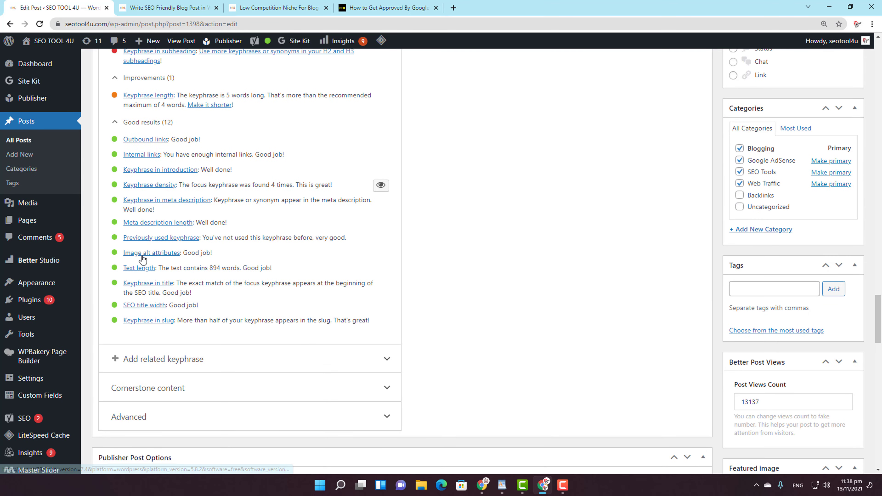
- Open the featured image's attachment details, check the keyphrase in its alt text, title, caption and description, and close them without changes
{"action": "scroll", "coordinate": [236, 272], "scroll_direction": "up", "scroll_amount": 10}
{"action": "scroll", "coordinate": [236, 273], "scroll_direction": "up", "scroll_amount": 20}
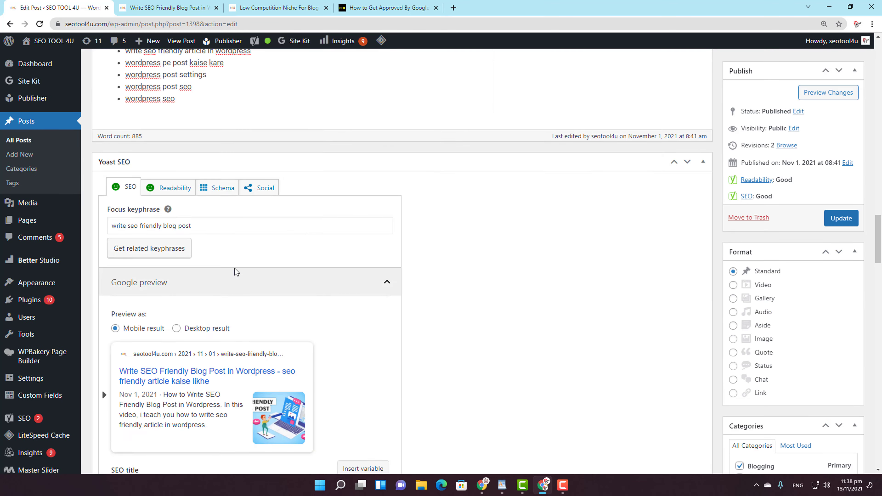
{"action": "scroll", "coordinate": [231, 257], "scroll_direction": "up", "scroll_amount": 10}
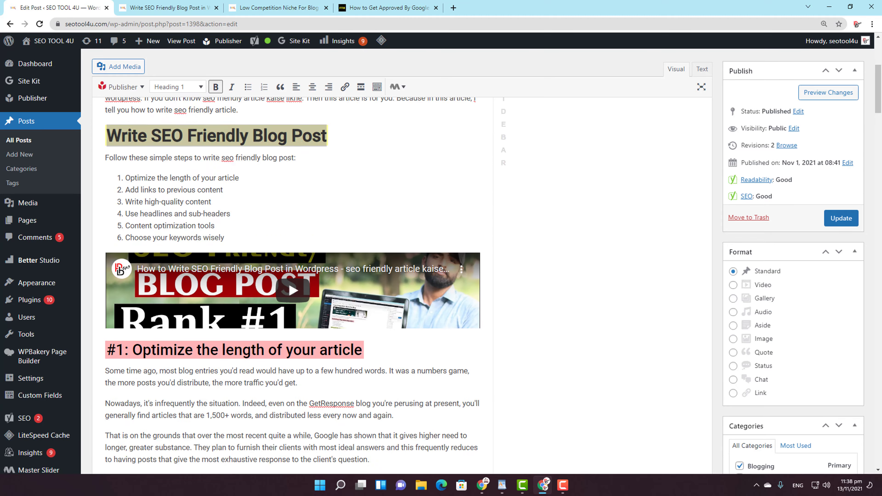
{"action": "scroll", "coordinate": [231, 257], "scroll_direction": "down", "scroll_amount": 16}
{"action": "scroll", "coordinate": [881, 336], "scroll_direction": "down", "scroll_amount": 1}
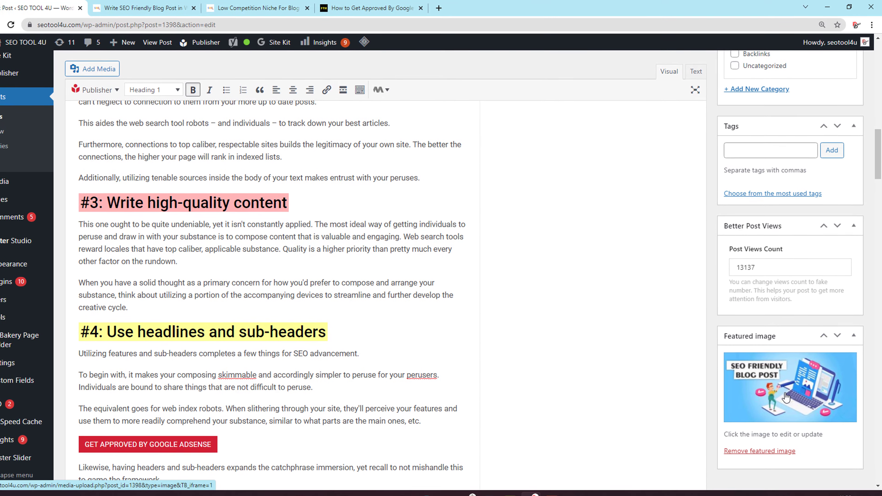
{"action": "left_click", "coordinate": [785, 397]}
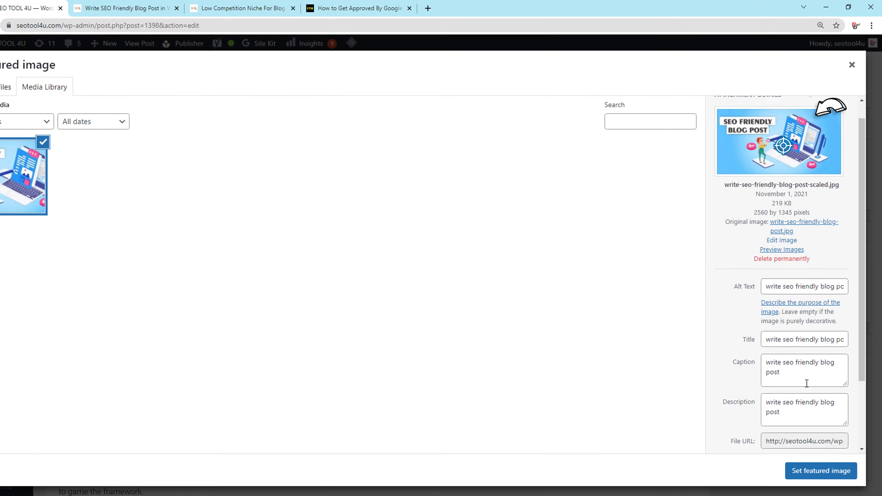
{"action": "scroll", "coordinate": [807, 383], "scroll_direction": "down", "scroll_amount": 3}
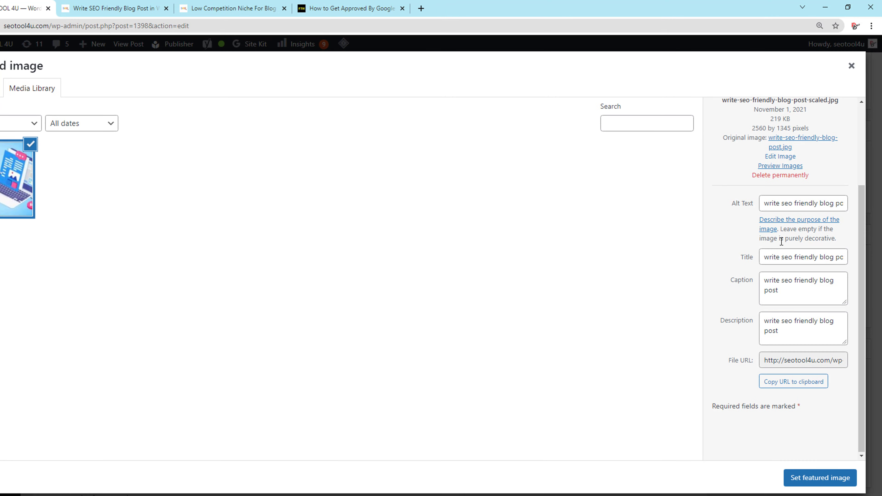
{"action": "left_click_drag", "start_coordinate": [765, 257], "coordinate": [849, 262]}
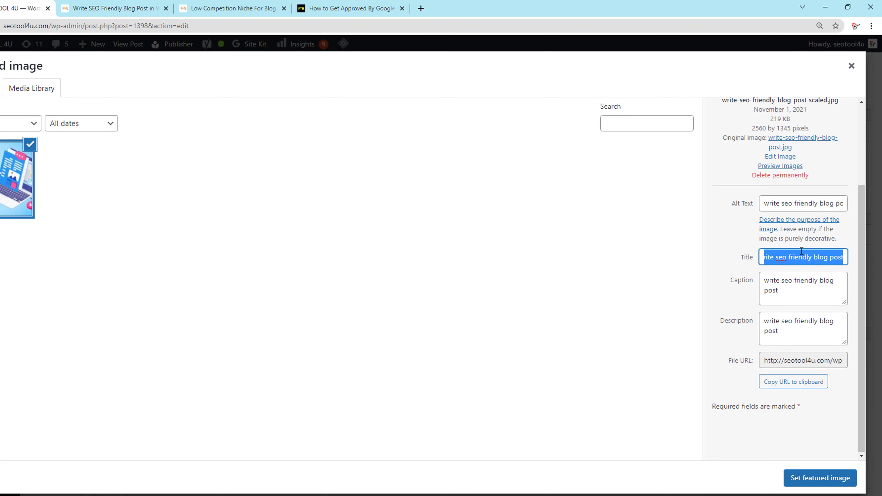
{"action": "left_click", "coordinate": [852, 65]}
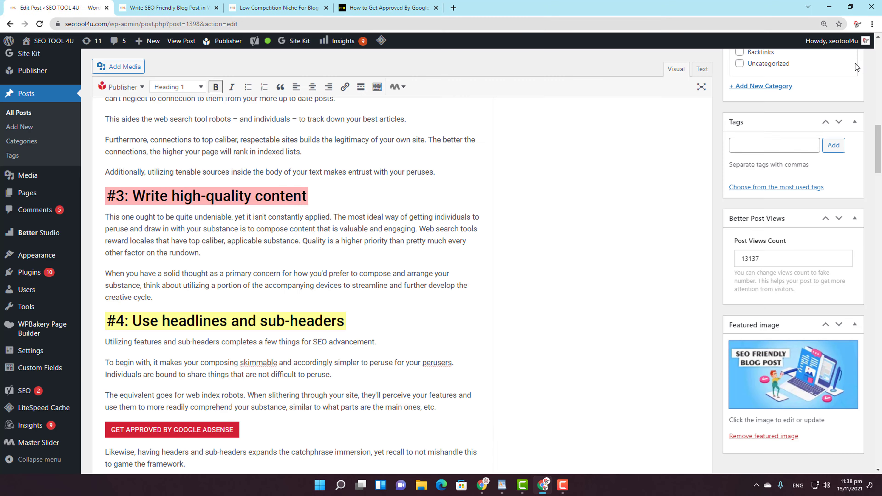
- Compare the Text length result in the Yoast SEO analysis with the article body and return to the good results
{"action": "scroll", "coordinate": [534, 257], "scroll_direction": "down", "scroll_amount": 15}
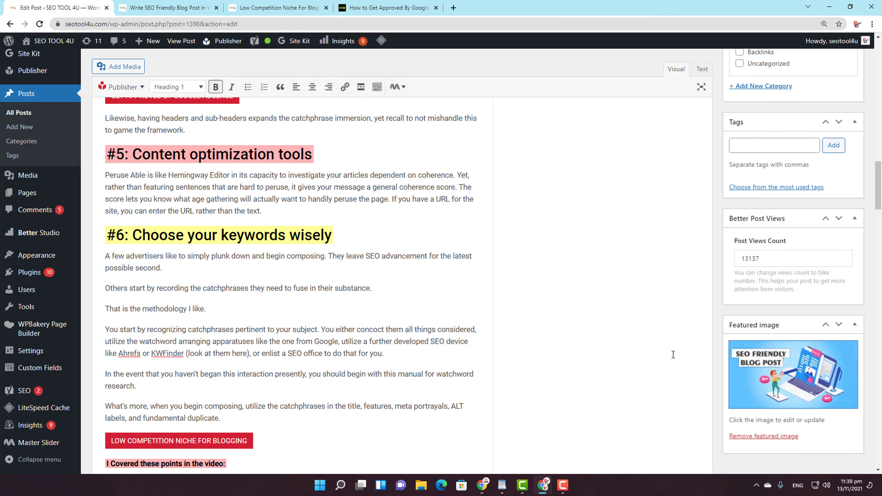
{"action": "scroll", "coordinate": [673, 358], "scroll_direction": "down", "scroll_amount": 20}
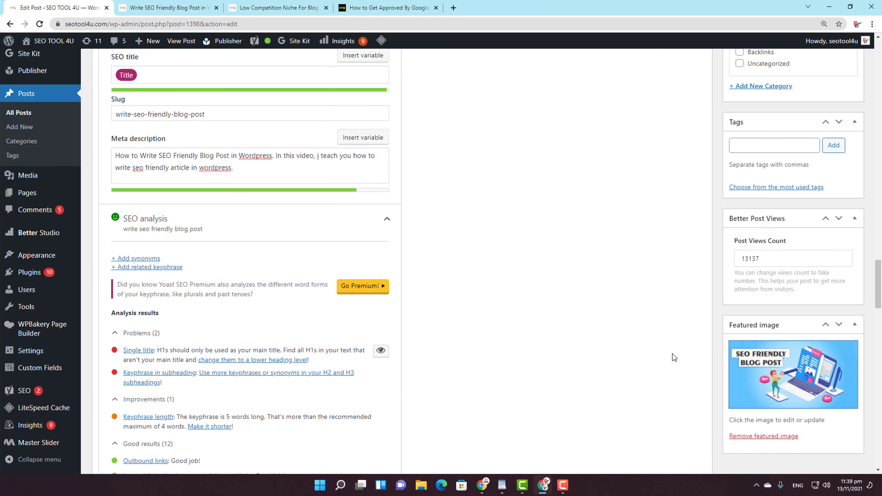
{"action": "scroll", "coordinate": [672, 354], "scroll_direction": "down", "scroll_amount": 6}
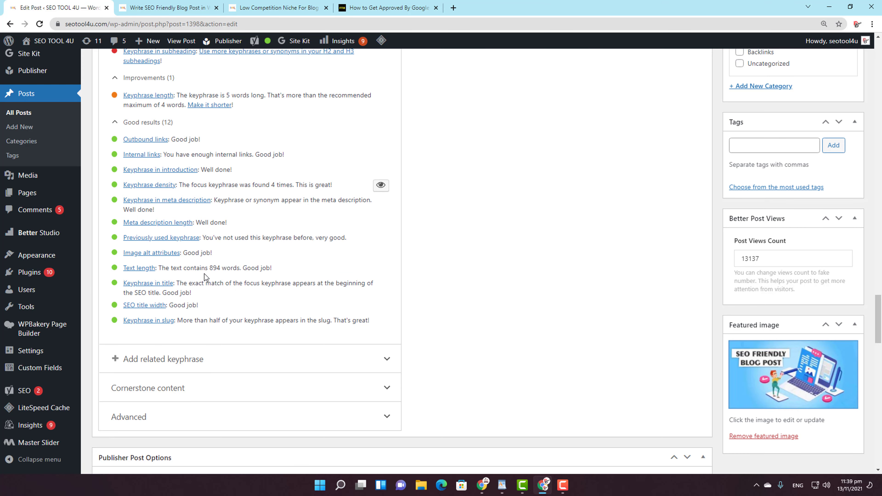
{"action": "scroll", "coordinate": [283, 257], "scroll_direction": "up", "scroll_amount": 15}
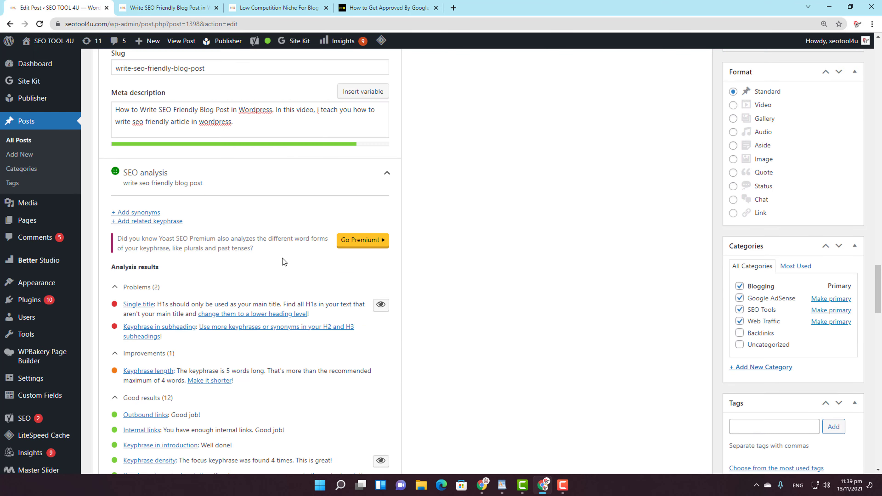
{"action": "scroll", "coordinate": [283, 258], "scroll_direction": "up", "scroll_amount": 10}
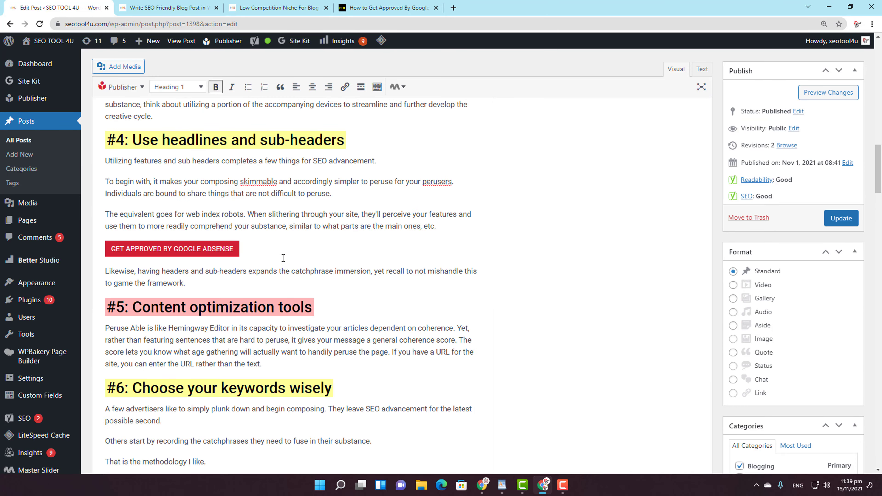
{"action": "scroll", "coordinate": [283, 258], "scroll_direction": "down", "scroll_amount": 14}
{"action": "scroll", "coordinate": [283, 258], "scroll_direction": "down", "scroll_amount": 6}
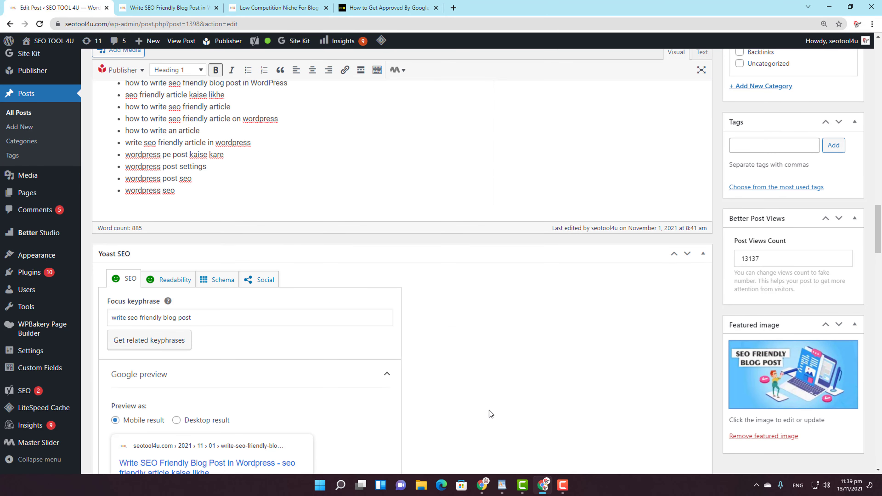
{"action": "scroll", "coordinate": [489, 410], "scroll_direction": "down", "scroll_amount": 6}
{"action": "scroll", "coordinate": [489, 408], "scroll_direction": "down", "scroll_amount": 8}
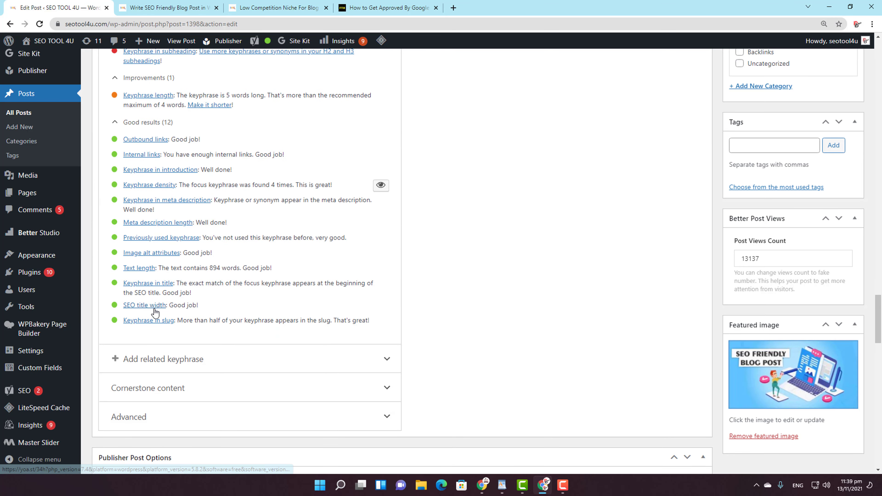
- Highlight the entire post title to review its width and keyphrase placement, and go back to the Yoast analysis results
{"action": "scroll", "coordinate": [224, 337], "scroll_direction": "up", "scroll_amount": 6}
{"action": "scroll", "coordinate": [224, 336], "scroll_direction": "up", "scroll_amount": 20}
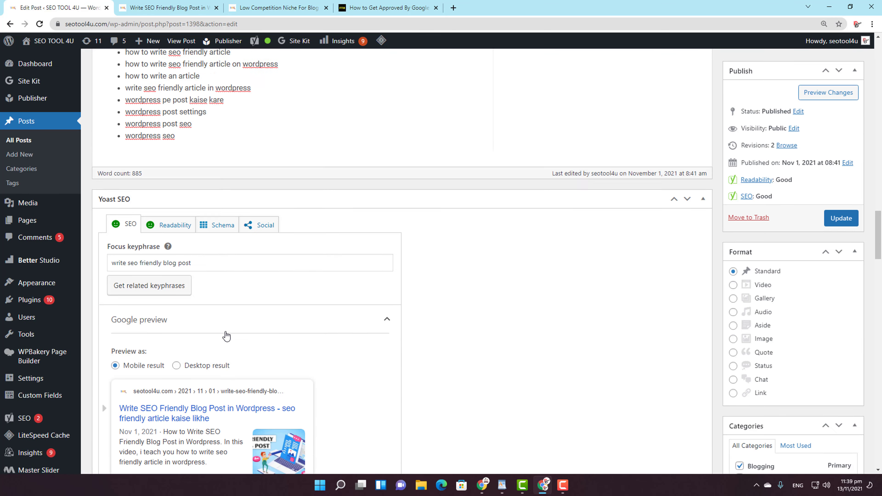
{"action": "scroll", "coordinate": [226, 331], "scroll_direction": "up", "scroll_amount": 15}
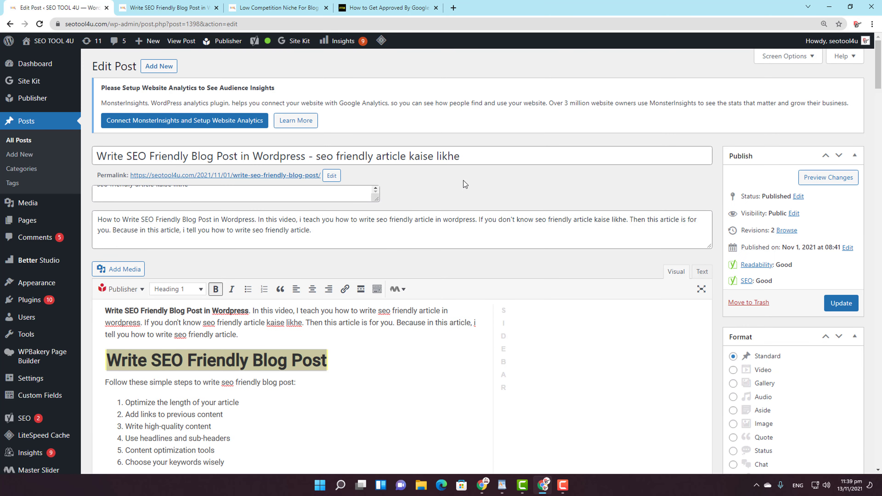
{"action": "left_click_drag", "start_coordinate": [493, 156], "coordinate": [97, 156]}
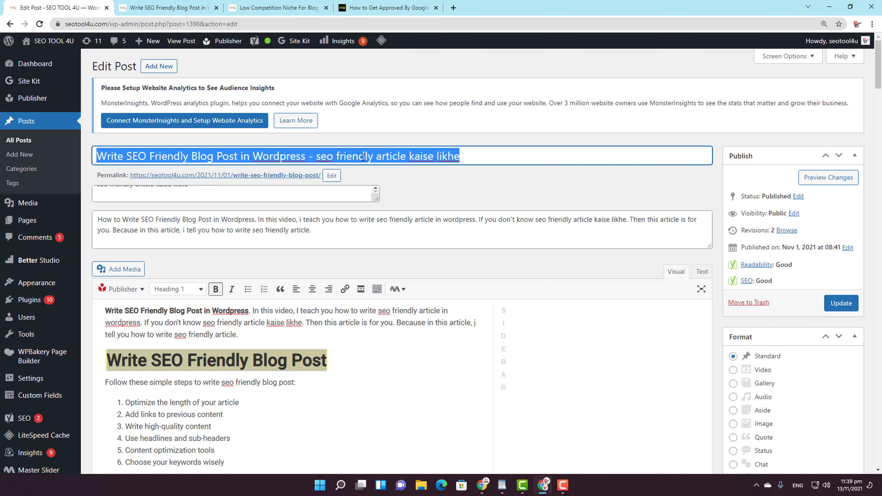
{"action": "scroll", "coordinate": [450, 264], "scroll_direction": "down", "scroll_amount": 15}
{"action": "scroll", "coordinate": [450, 265], "scroll_direction": "down", "scroll_amount": 10}
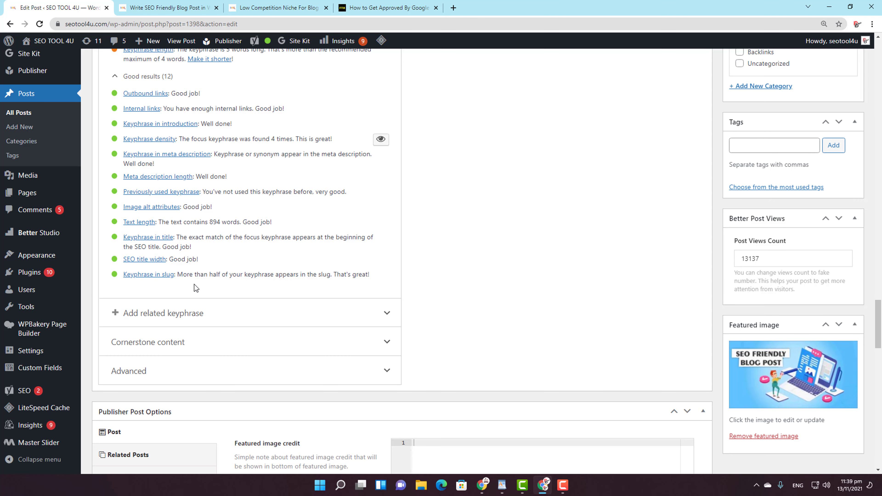
- Highlight the slug in the Google preview settings to check its keyphrase, and return to the SEO analysis
{"action": "scroll", "coordinate": [195, 284], "scroll_direction": "up", "scroll_amount": 12}
{"action": "scroll", "coordinate": [270, 291], "scroll_direction": "down", "scroll_amount": 4}
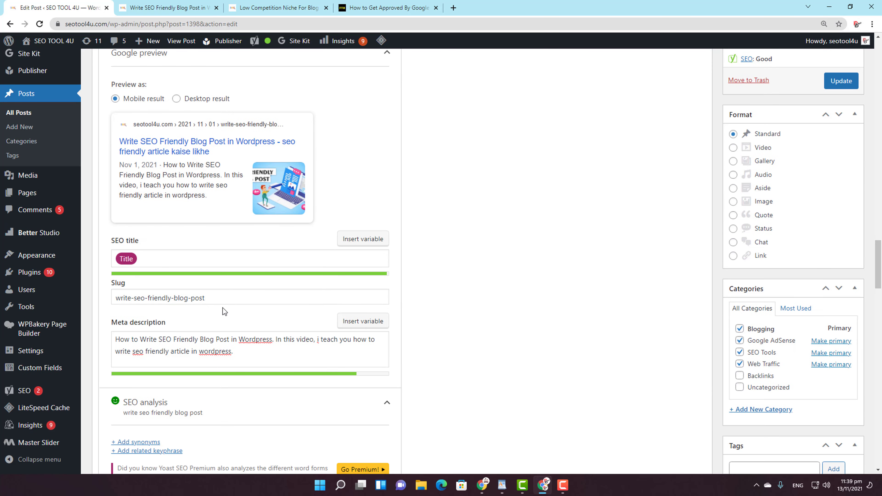
{"action": "triple_click", "coordinate": [196, 292]}
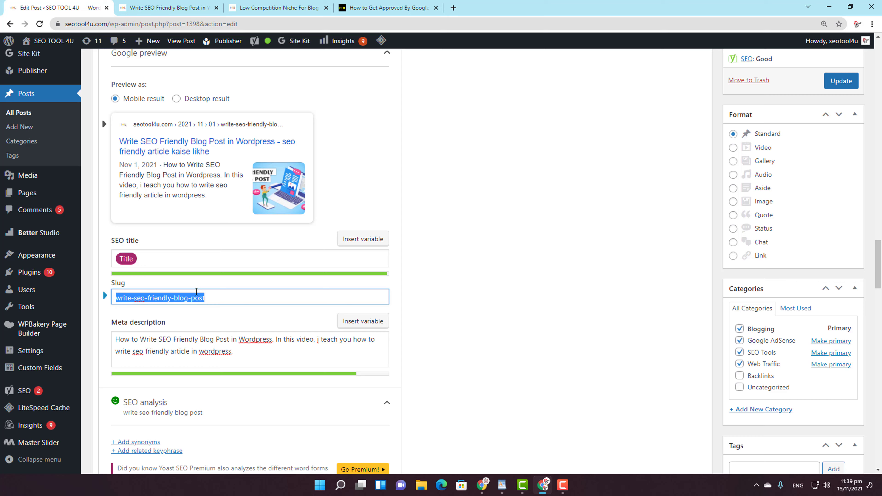
{"action": "scroll", "coordinate": [471, 352], "scroll_direction": "down", "scroll_amount": 5}
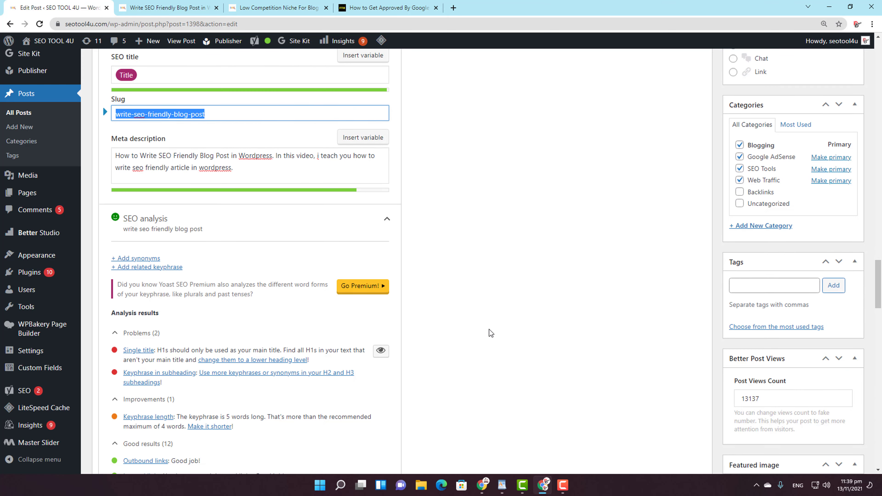
- Glance at the Google AdSense approval article and the other open tabs, and return to the top of the post editor
{"action": "left_click_drag", "start_coordinate": [880, 287], "coordinate": [880, 79]}
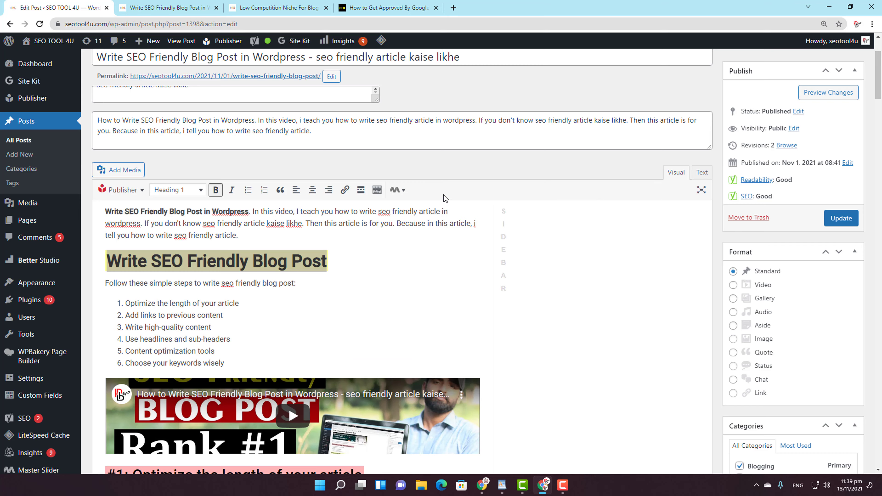
{"action": "left_click", "coordinate": [424, 8]}
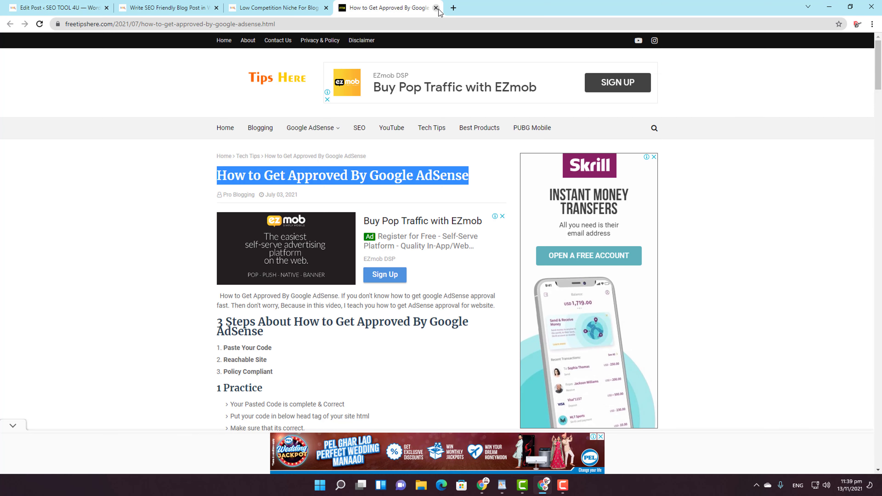
{"action": "left_click", "coordinate": [205, 5]}
{"action": "left_click", "coordinate": [26, 6]}
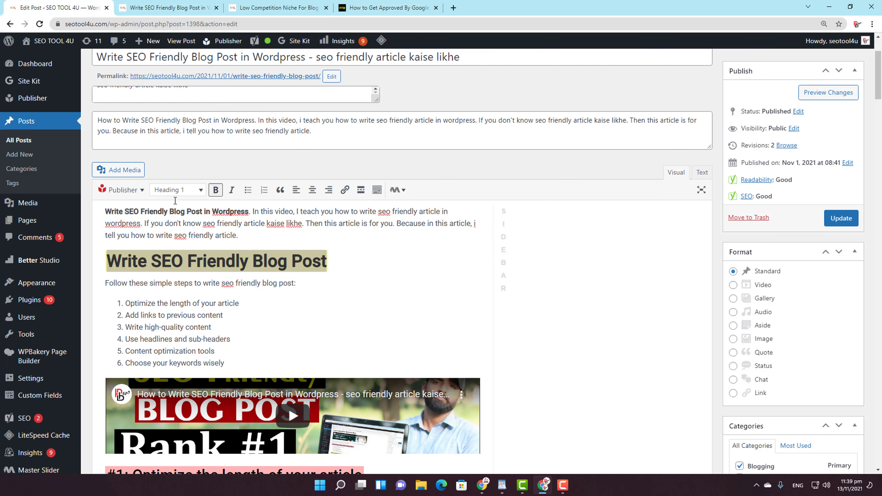
- Open the Site Kit dashboard and examine the Organic Search share in the traffic channels chart
{"action": "left_click", "coordinate": [28, 81]}
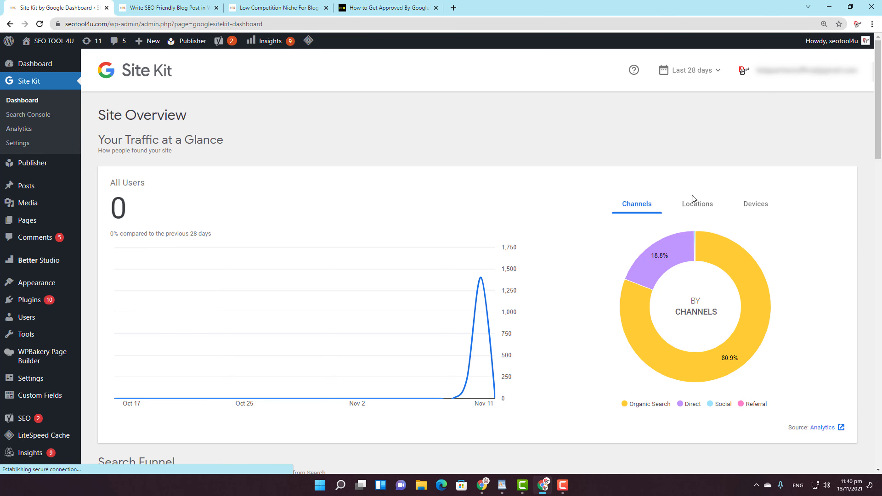
{"action": "mouse_move", "coordinate": [745, 358]}
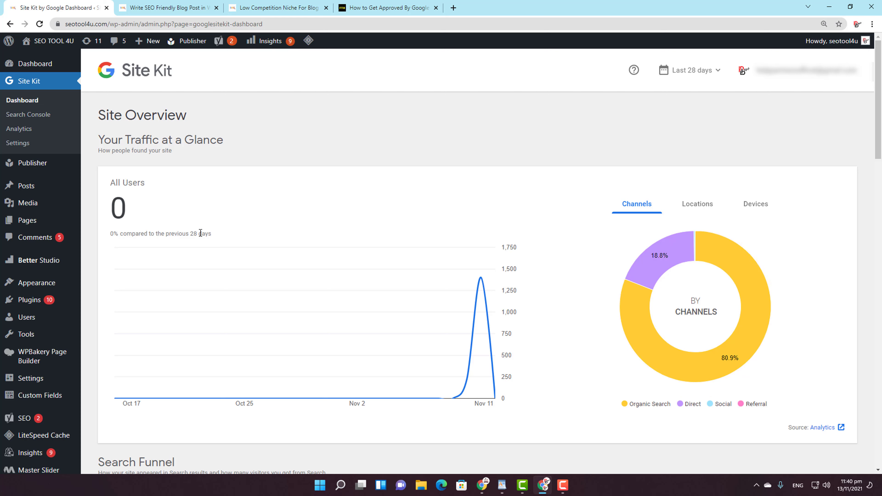
{"action": "mouse_move", "coordinate": [713, 356]}
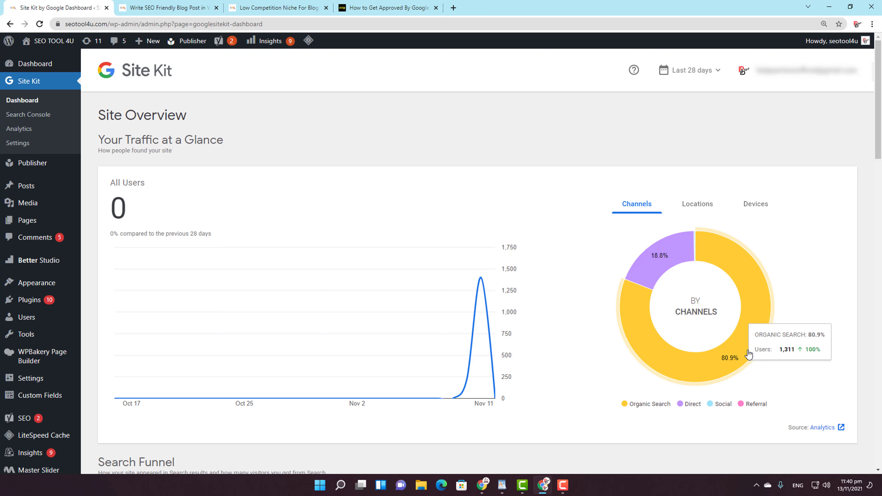
- Switch to the Pro Blogging Tips YouTube channel and look through its uploads around the video on writing SEO-friendly WordPress posts
{"action": "left_click", "coordinate": [316, 5]}
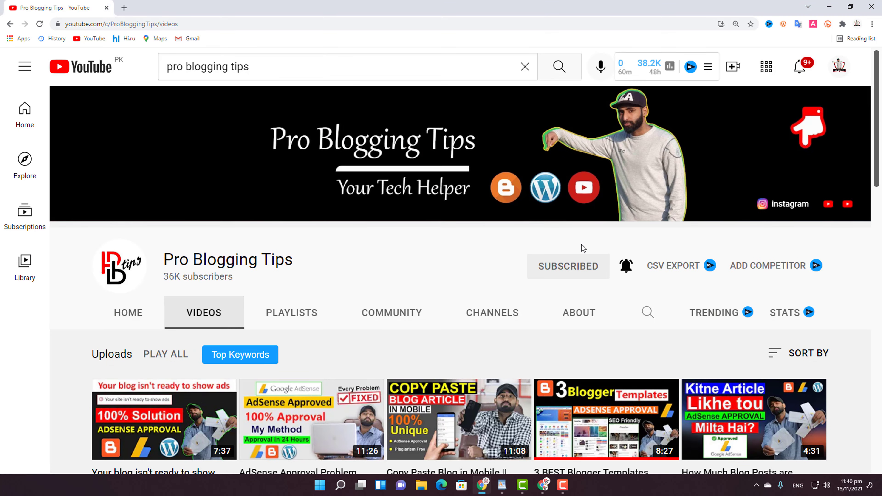
{"action": "scroll", "coordinate": [449, 250], "scroll_direction": "down", "scroll_amount": 5}
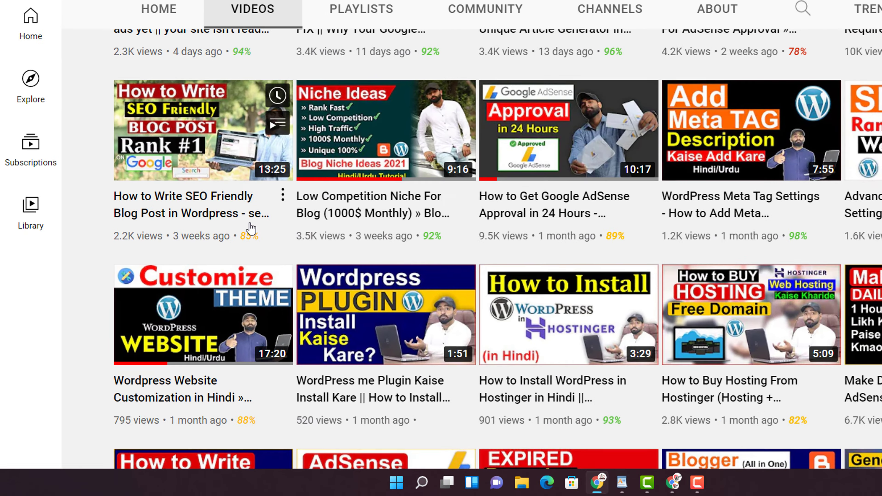
{"action": "scroll", "coordinate": [223, 264], "scroll_direction": "up", "scroll_amount": 3}
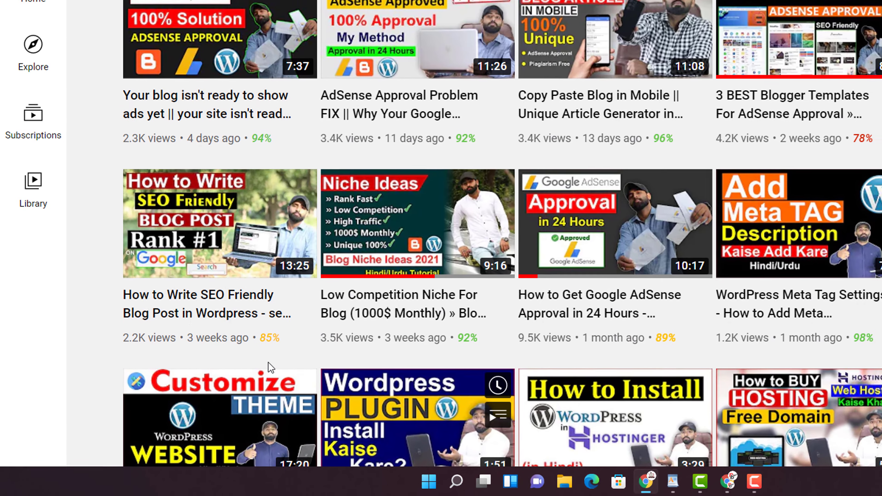
{"action": "mouse_move", "coordinate": [266, 274]}
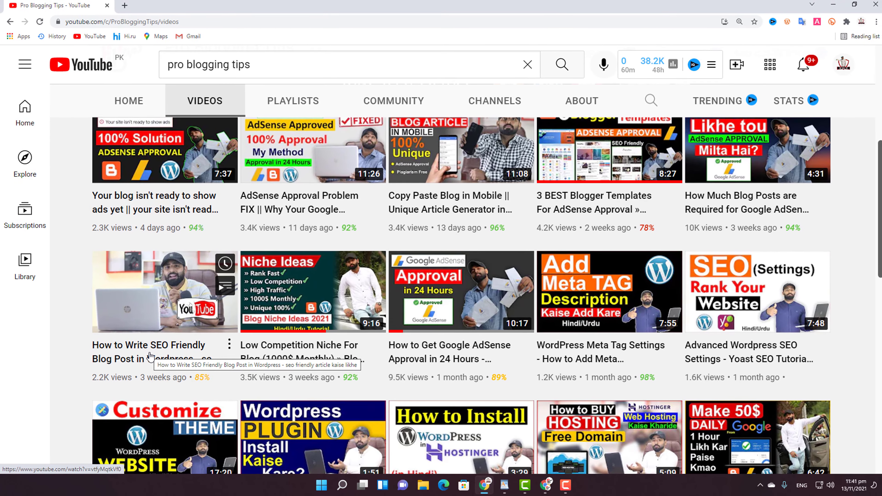
{"action": "scroll", "coordinate": [156, 358], "scroll_direction": "up", "scroll_amount": 5}
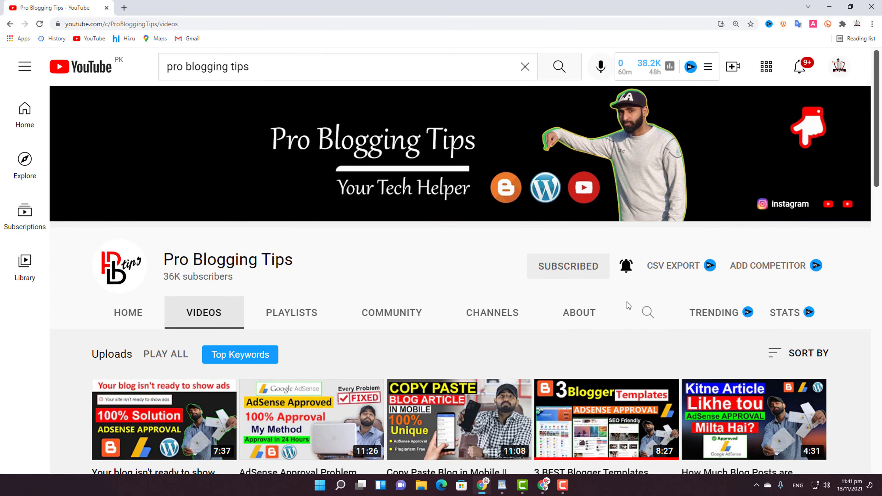
{"action": "scroll", "coordinate": [579, 274], "scroll_direction": "down", "scroll_amount": 8}
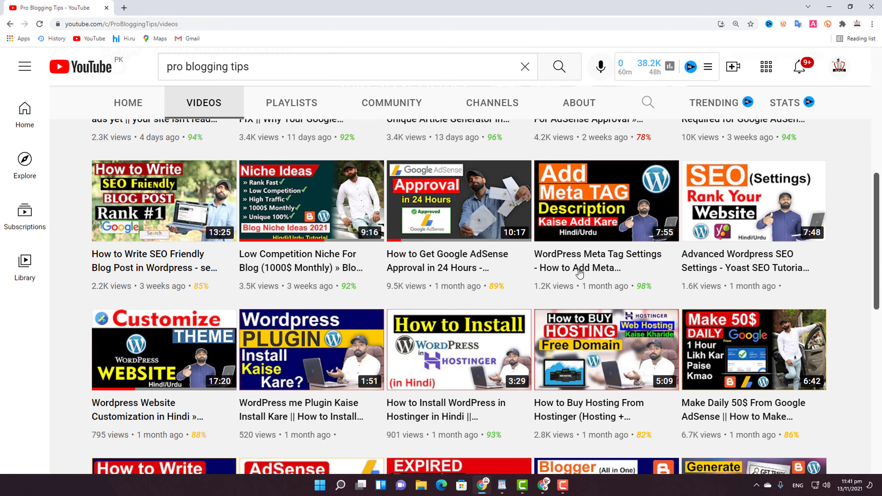
{"action": "scroll", "coordinate": [168, 285], "scroll_direction": "up", "scroll_amount": 3}
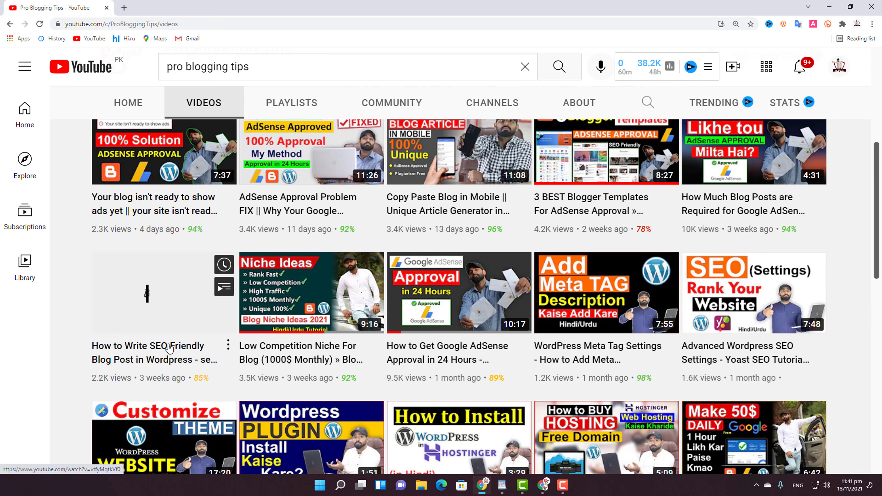
{"action": "scroll", "coordinate": [296, 376], "scroll_direction": "up", "scroll_amount": 5}
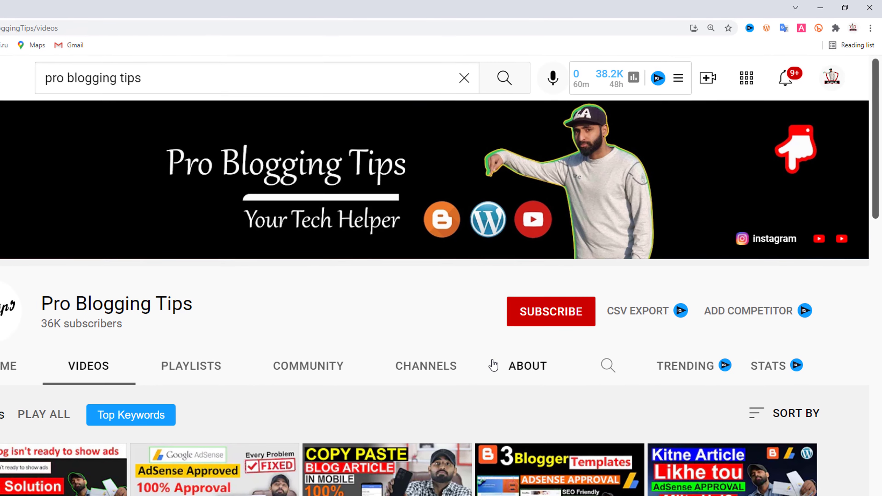
- Subscribe to the Pro Blogging Tips channel and set its notifications to All
{"action": "left_click", "coordinate": [549, 325]}
{"action": "left_click", "coordinate": [584, 323]}
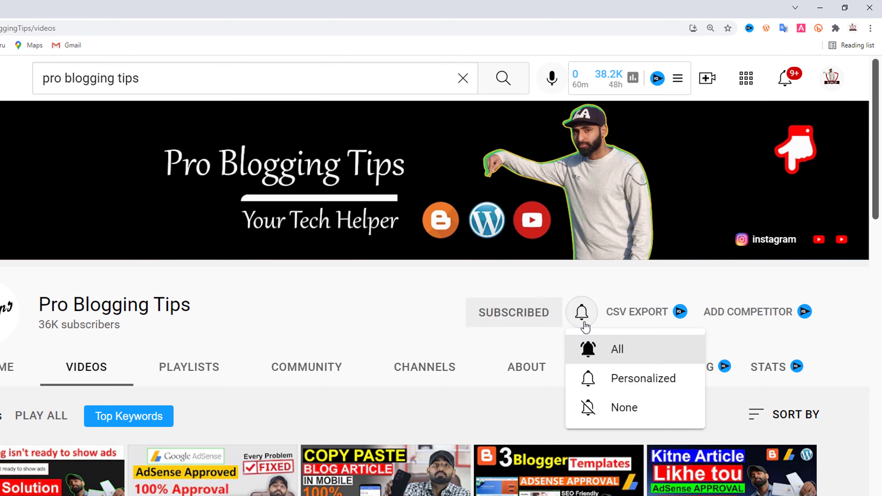
{"action": "left_click", "coordinate": [631, 352]}
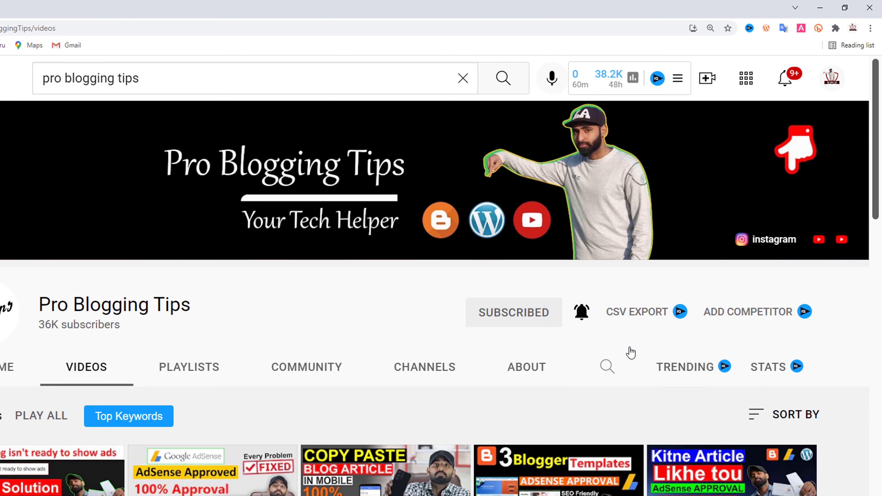